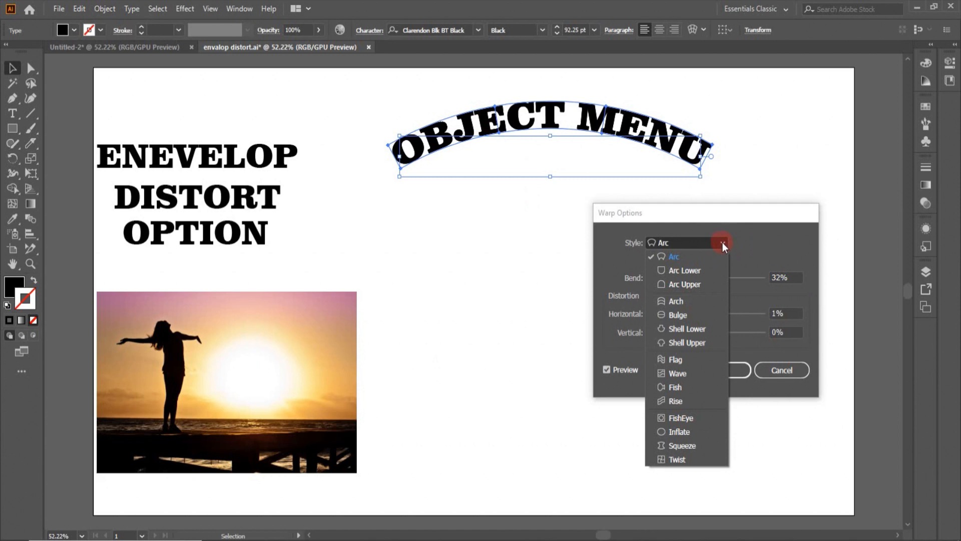
# - Try the vertical orientation of the Arc warp on the OBJECT MENU text and return it to horizontal
pyautogui.click(723, 243)
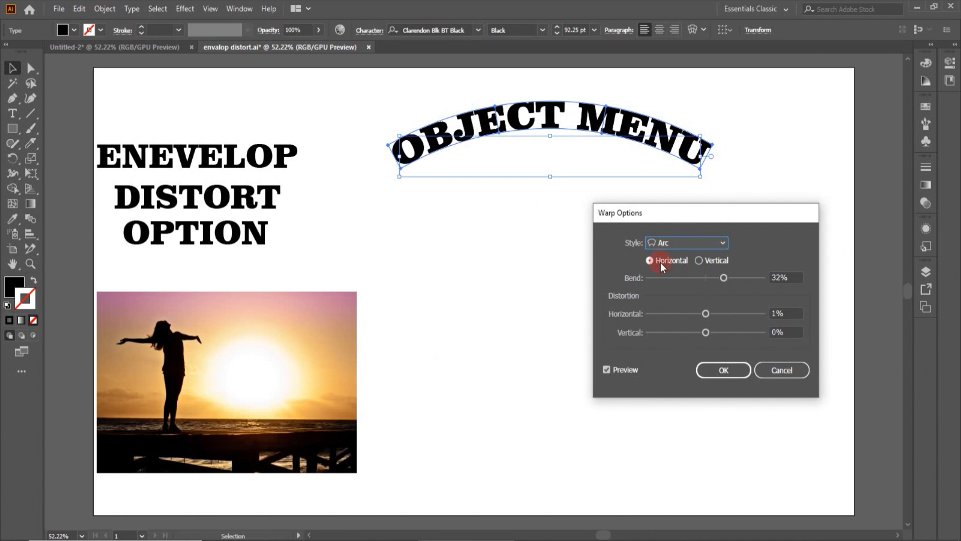
pyautogui.click(699, 262)
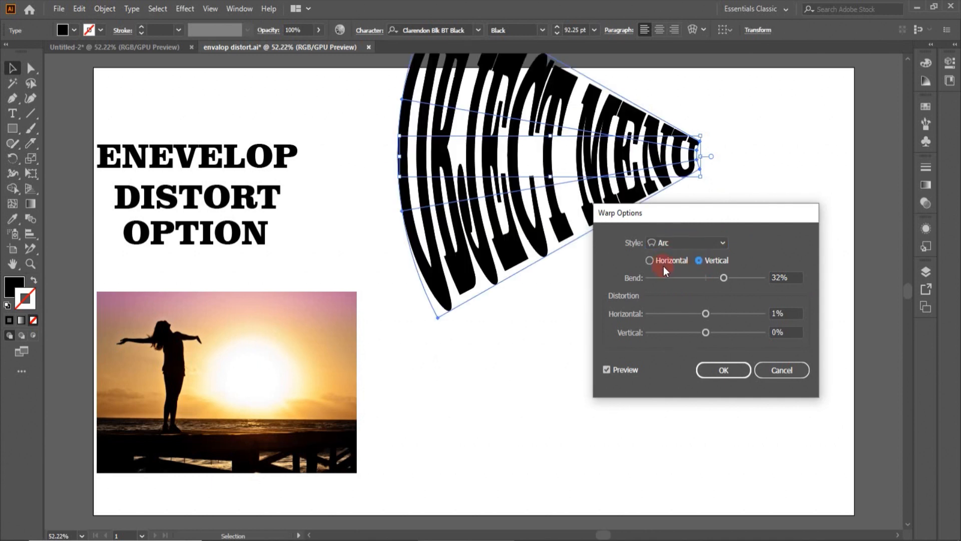
pyautogui.click(650, 260)
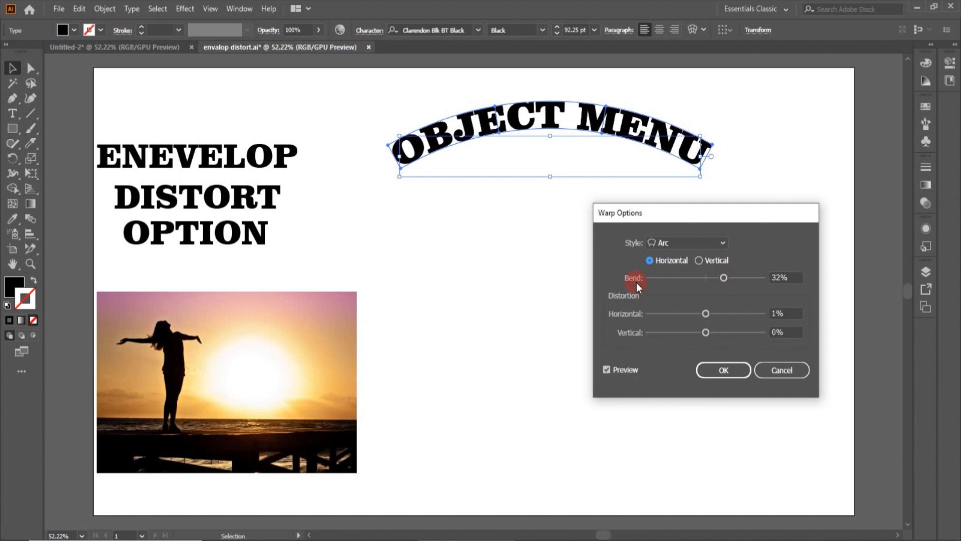
# - Try a 100% bend on the OBJECT MENU arc warp and settle on a bend of 64%
pyautogui.click(718, 280)
pyautogui.moveTo(722, 277); pyautogui.dragTo(761, 277)
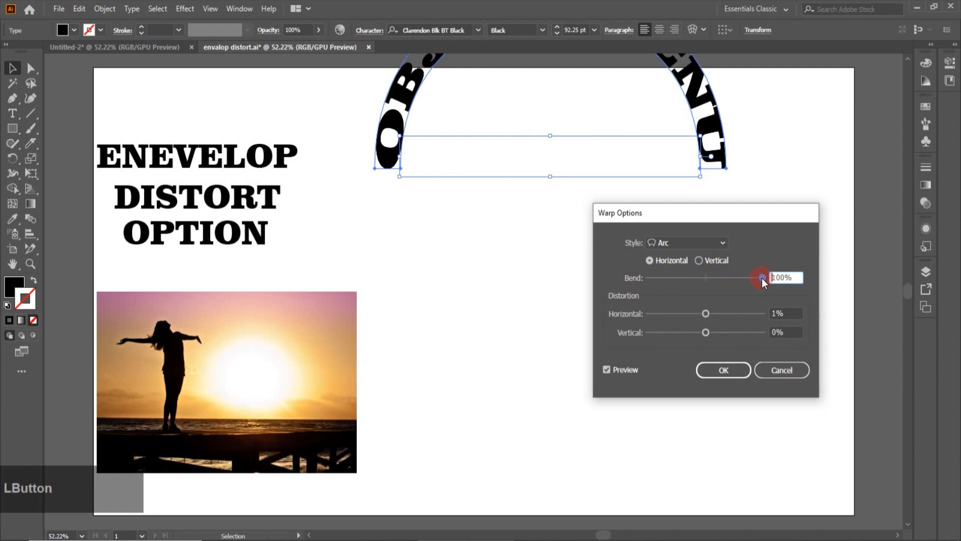
pyautogui.moveTo(768, 213); pyautogui.dragTo(792, 260)
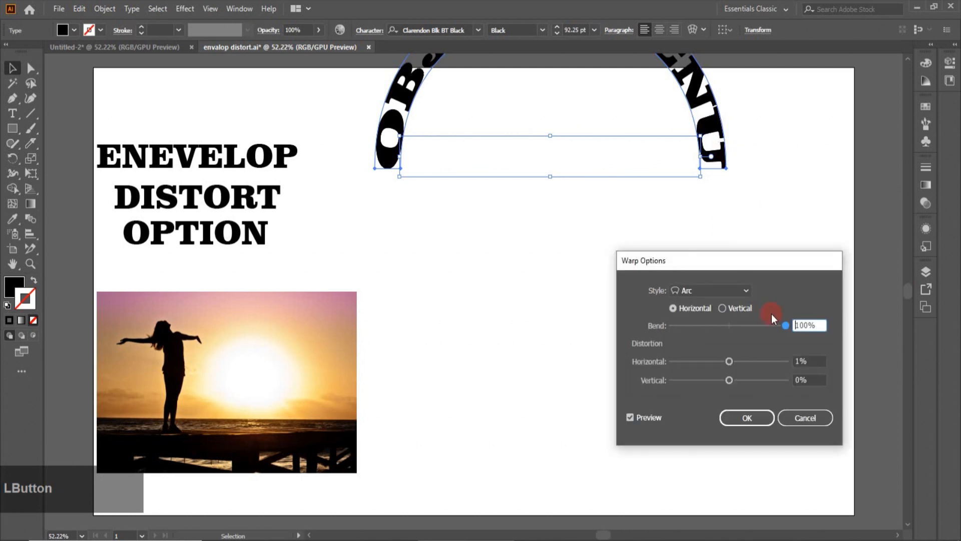
pyautogui.moveTo(784, 326); pyautogui.dragTo(766, 326)
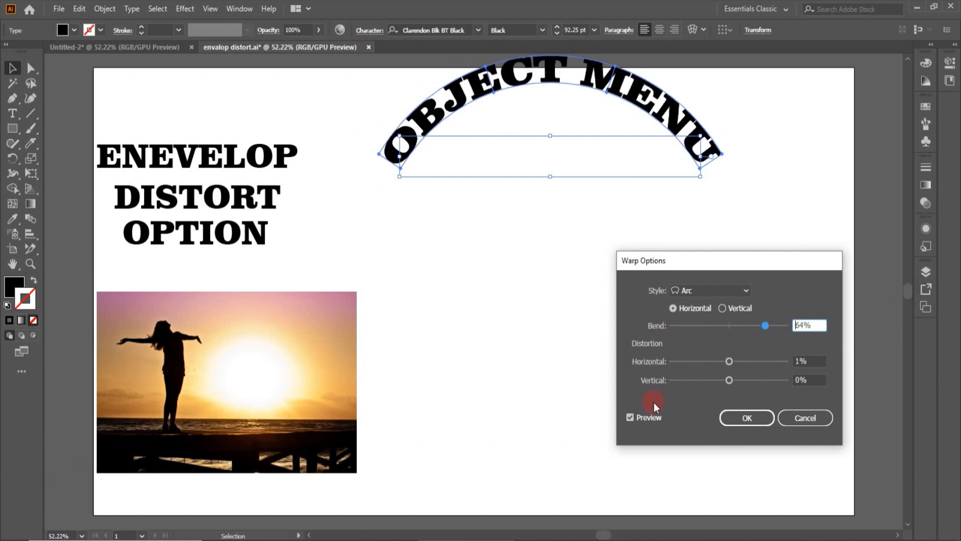
# - Test horizontal distortions of 80% and -89% on the arc warp and set the horizontal distortion to 0%
pyautogui.click(715, 356)
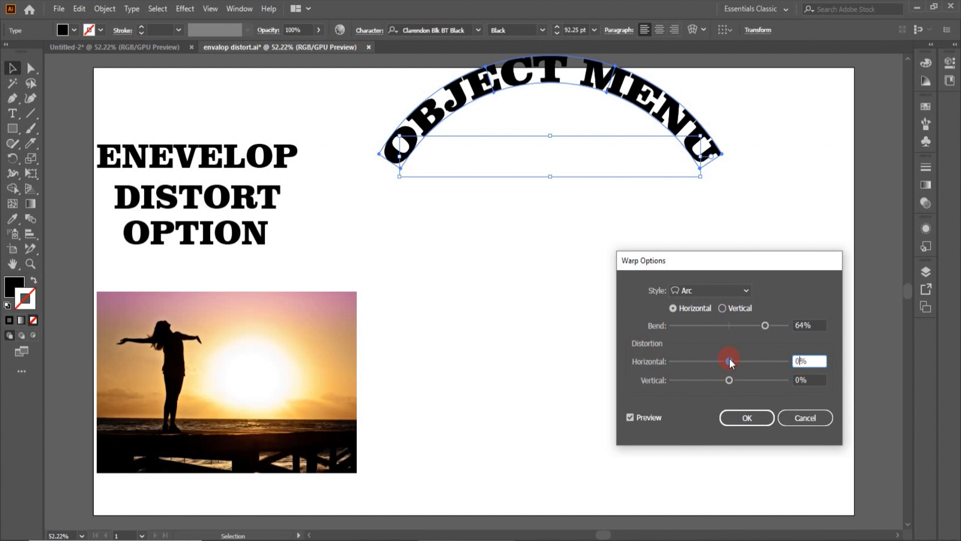
pyautogui.moveTo(729, 359); pyautogui.dragTo(775, 356)
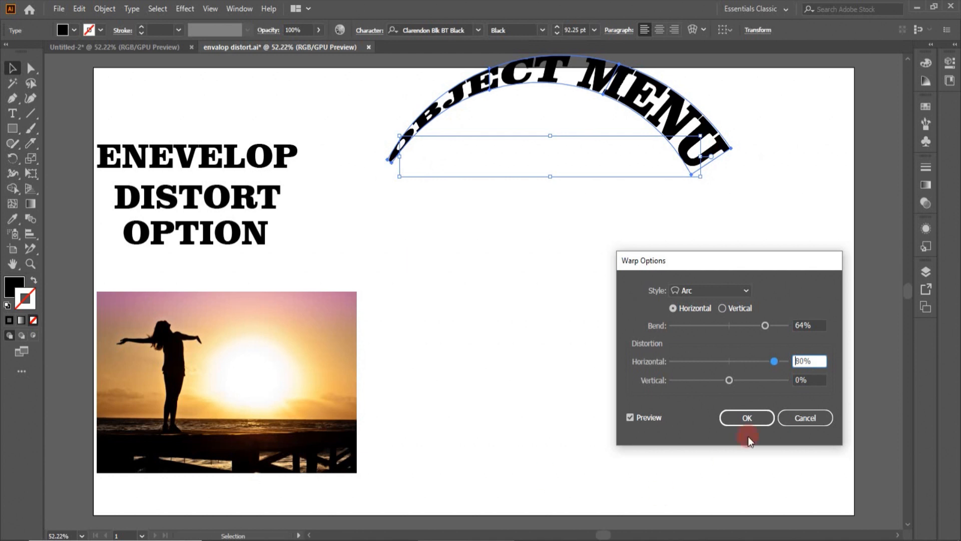
pyautogui.moveTo(770, 361); pyautogui.dragTo(679, 363)
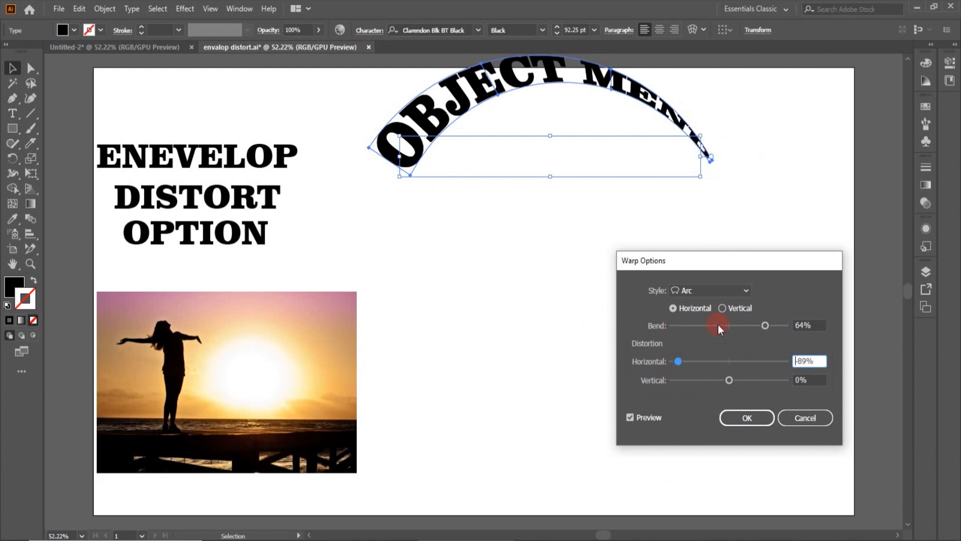
pyautogui.moveTo(680, 363); pyautogui.dragTo(731, 362)
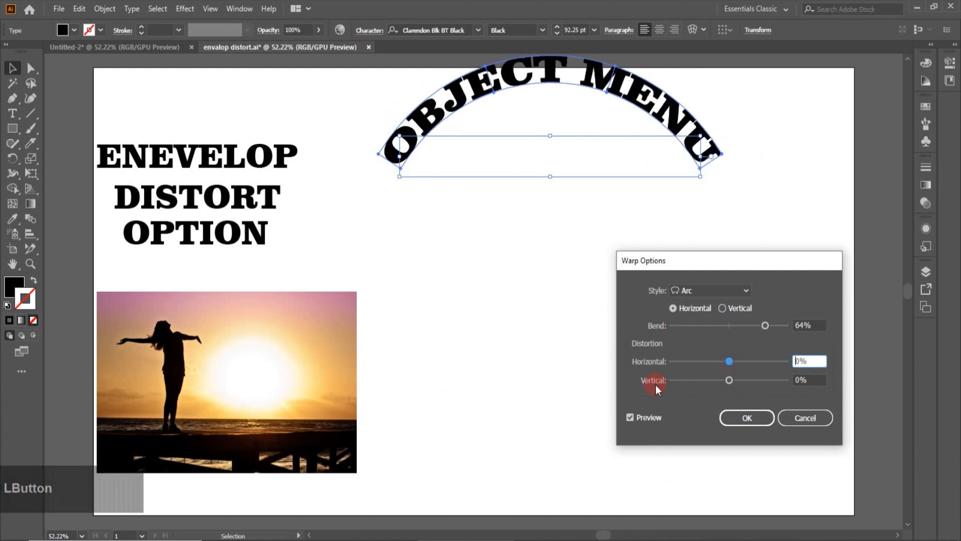
# - Test vertical distortions of 74%, 34% and -72% on the arc warp and set the vertical distortion to -1%
pyautogui.moveTo(731, 383); pyautogui.dragTo(773, 381)
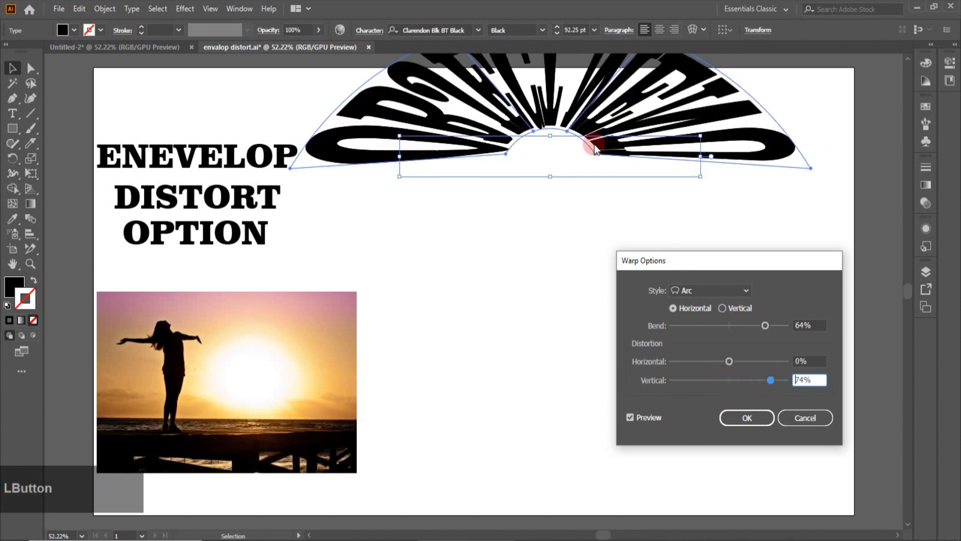
pyautogui.moveTo(770, 380); pyautogui.dragTo(747, 381)
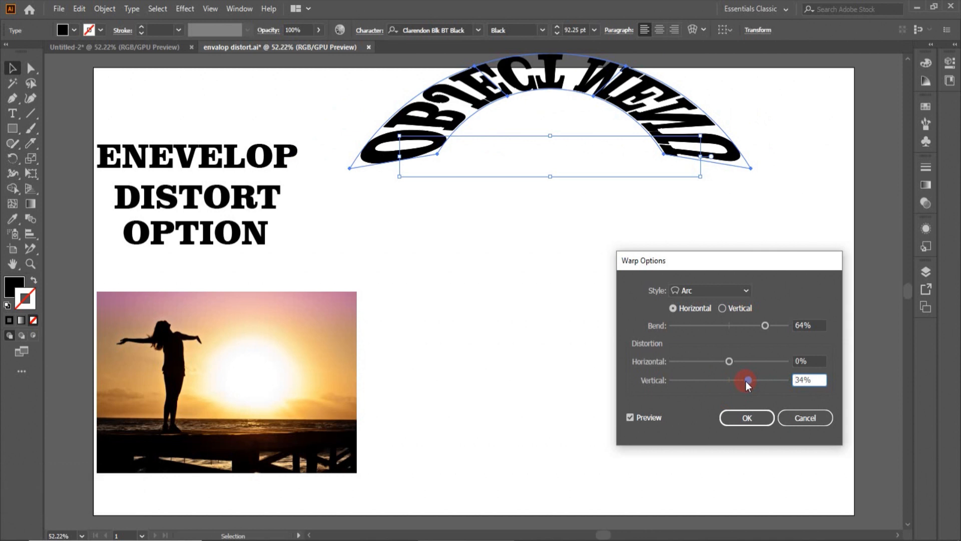
pyautogui.moveTo(746, 380); pyautogui.dragTo(686, 383)
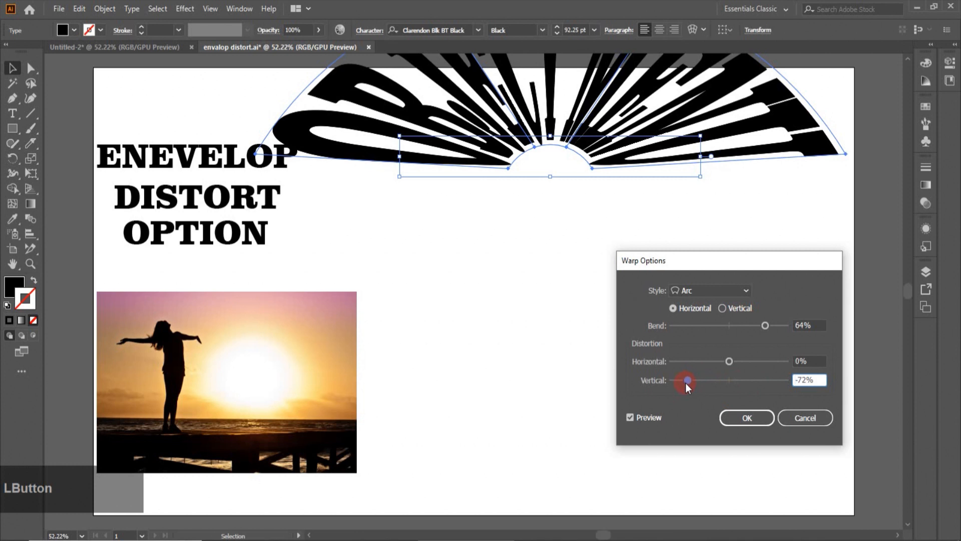
pyautogui.moveTo(689, 383); pyautogui.dragTo(729, 386)
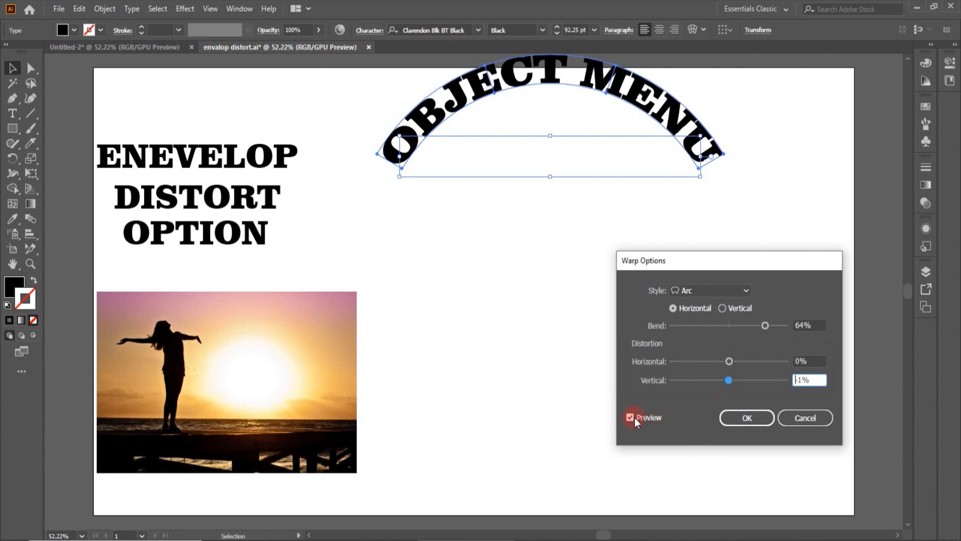
# - Preview the Arc Lower, Arc Upper, Arch and Bulge warp styles on the OBJECT MENU text
pyautogui.click(746, 291)
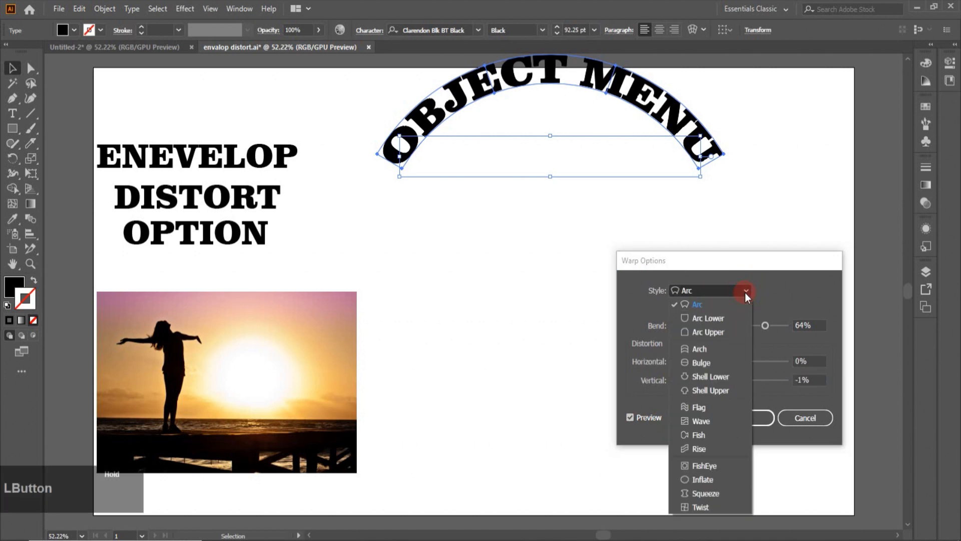
pyautogui.click(708, 318)
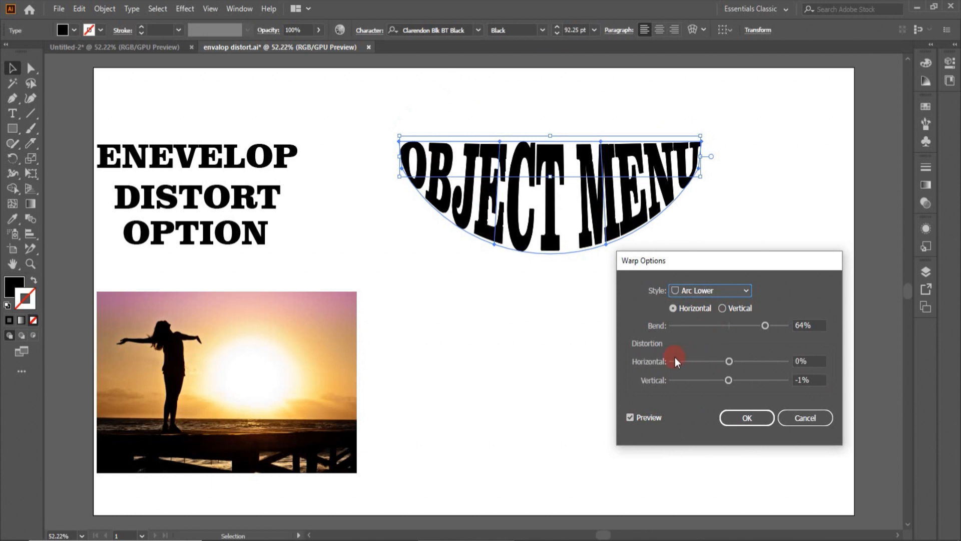
pyautogui.click(746, 291)
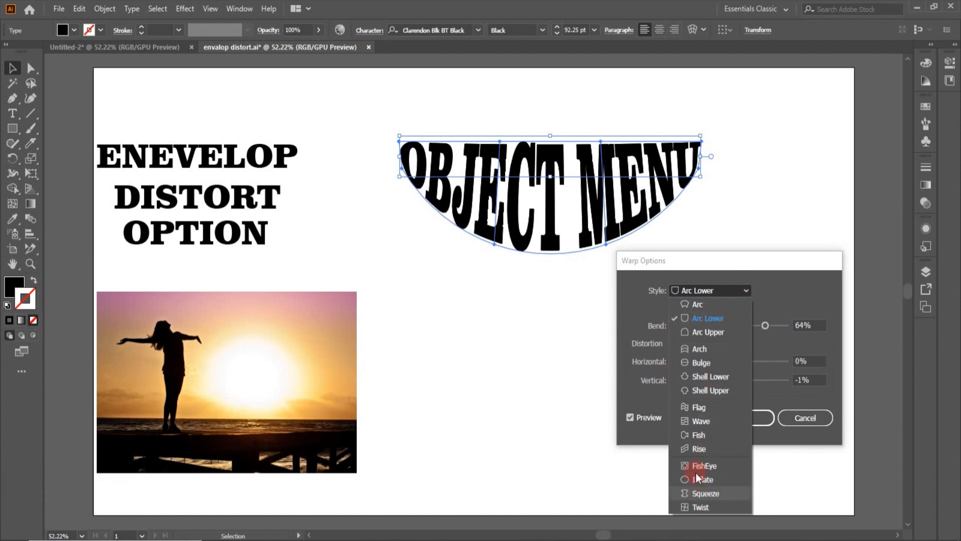
pyautogui.click(698, 332)
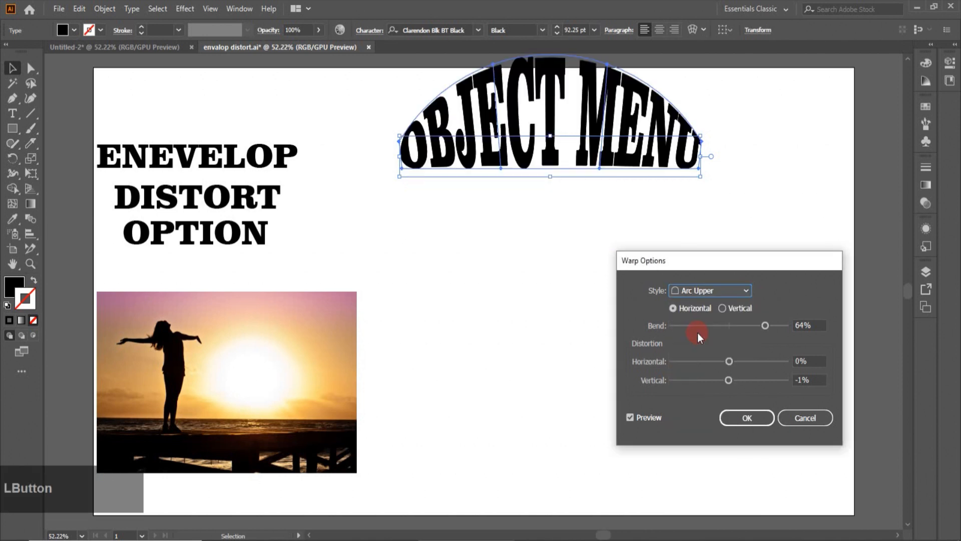
pyautogui.click(746, 292)
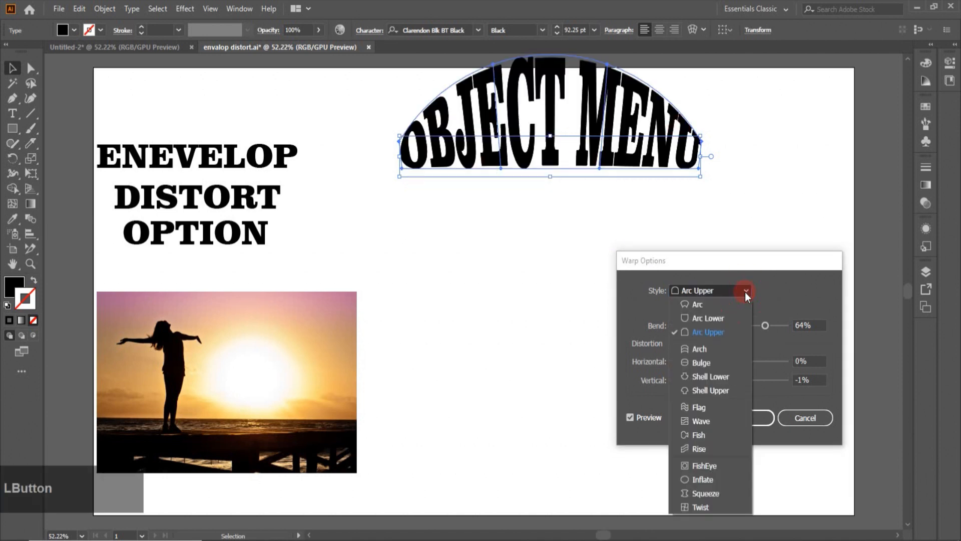
pyautogui.click(708, 350)
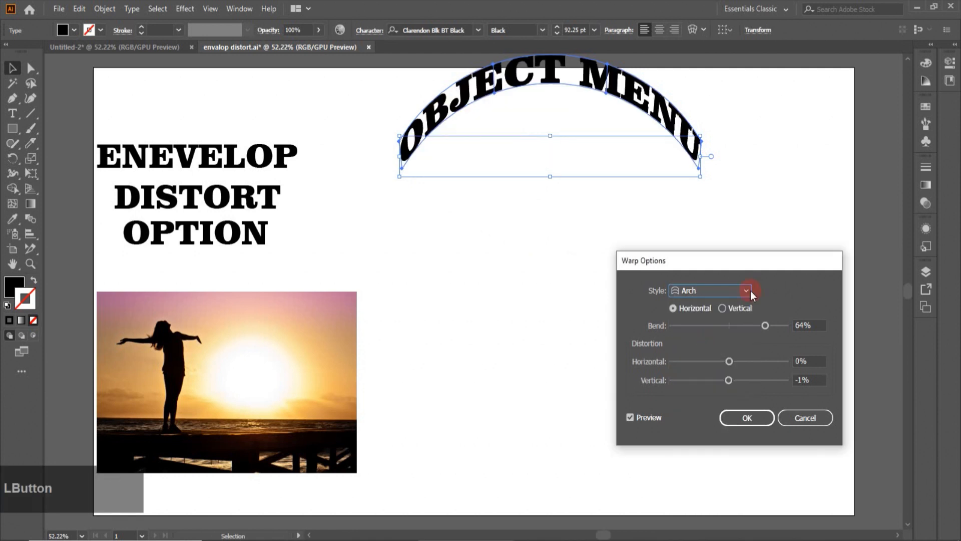
pyautogui.click(750, 290)
pyautogui.click(707, 363)
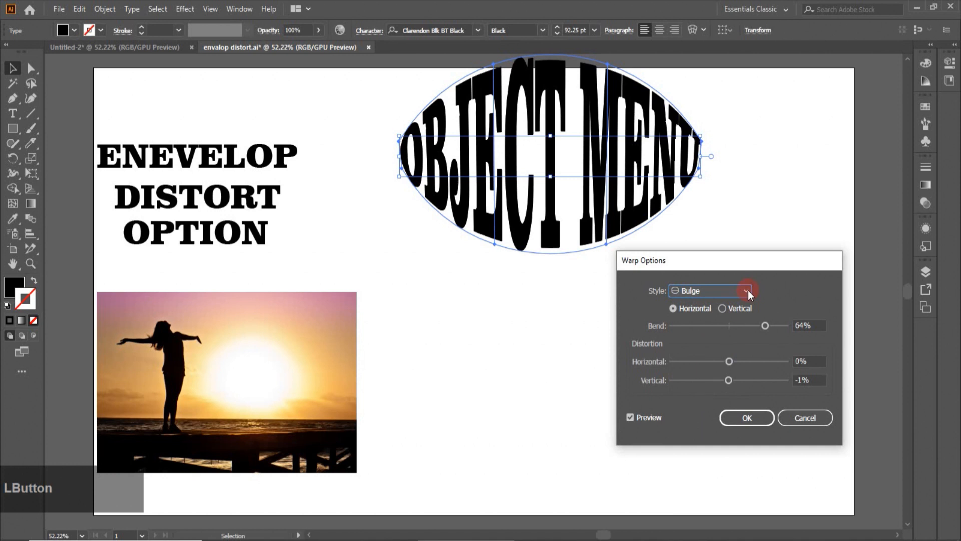
# - Preview the Shell Lower, Shell Upper, Flag and Wave warp styles on the OBJECT MENU text
pyautogui.click(748, 290)
pyautogui.click(716, 379)
pyautogui.click(747, 291)
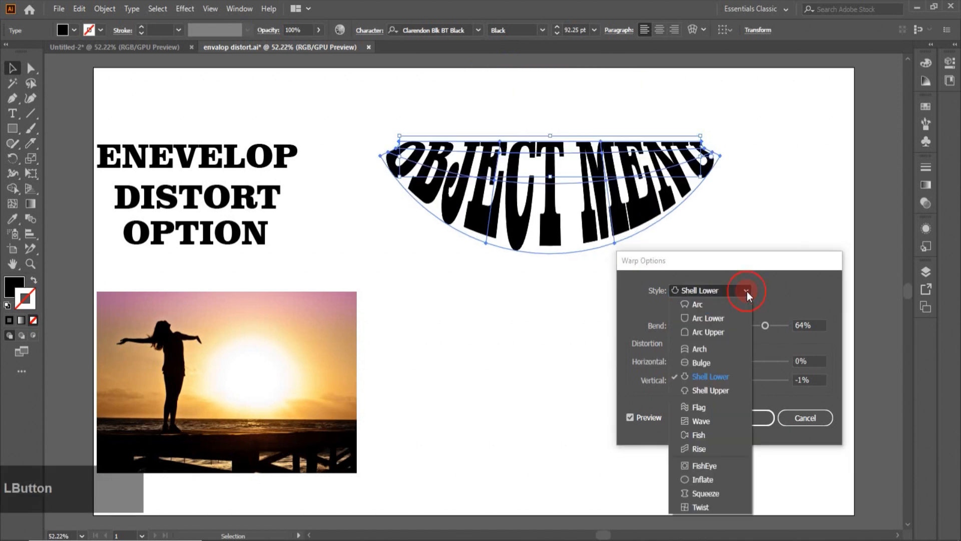
pyautogui.click(720, 389)
pyautogui.click(738, 292)
pyautogui.click(699, 407)
pyautogui.click(747, 290)
pyautogui.click(700, 421)
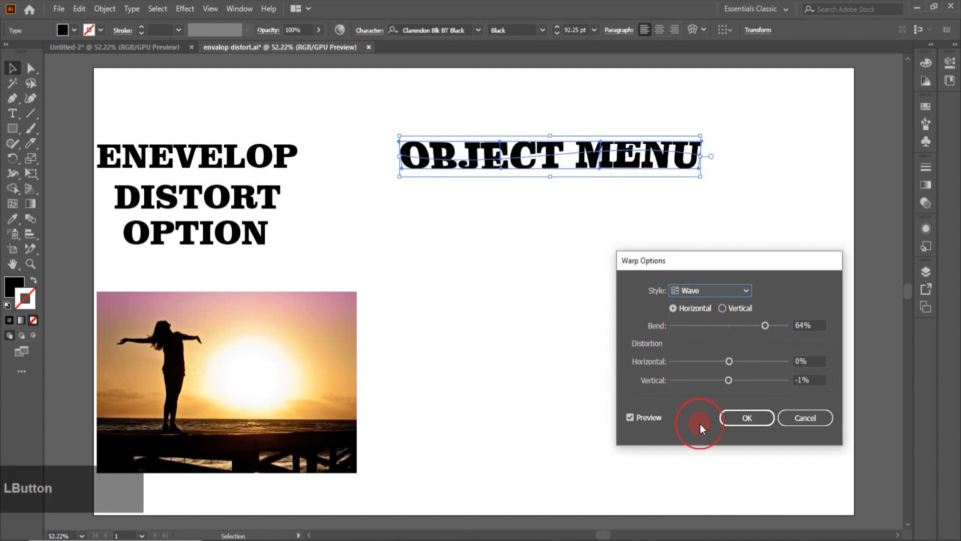
# - Preview the Fish, Rise and FishEye warp styles on the OBJECT MENU text
pyautogui.click(747, 290)
pyautogui.click(701, 434)
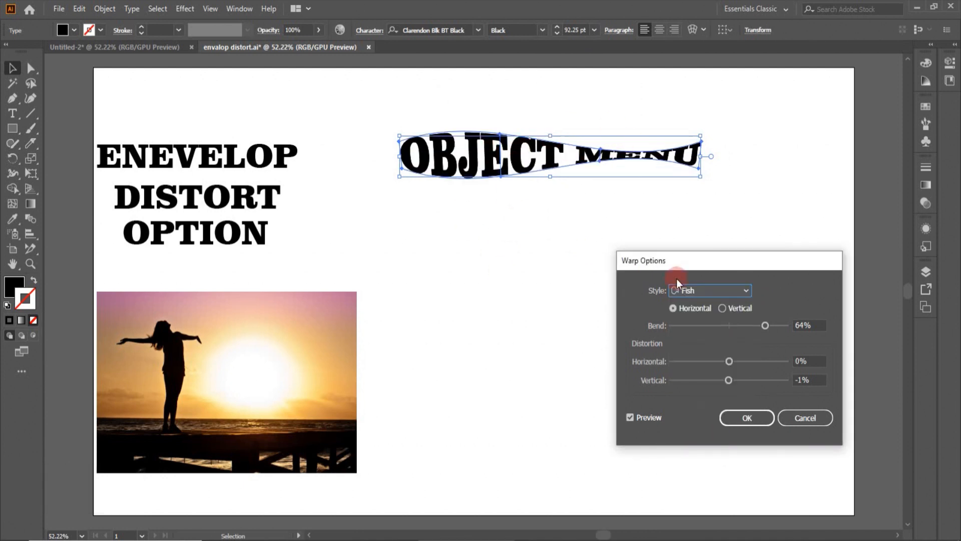
pyautogui.click(744, 290)
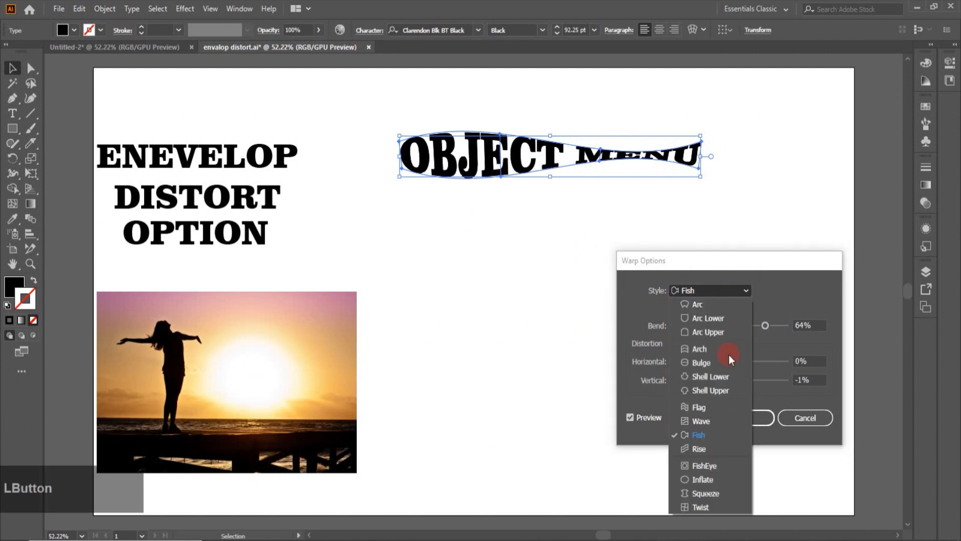
pyautogui.click(699, 449)
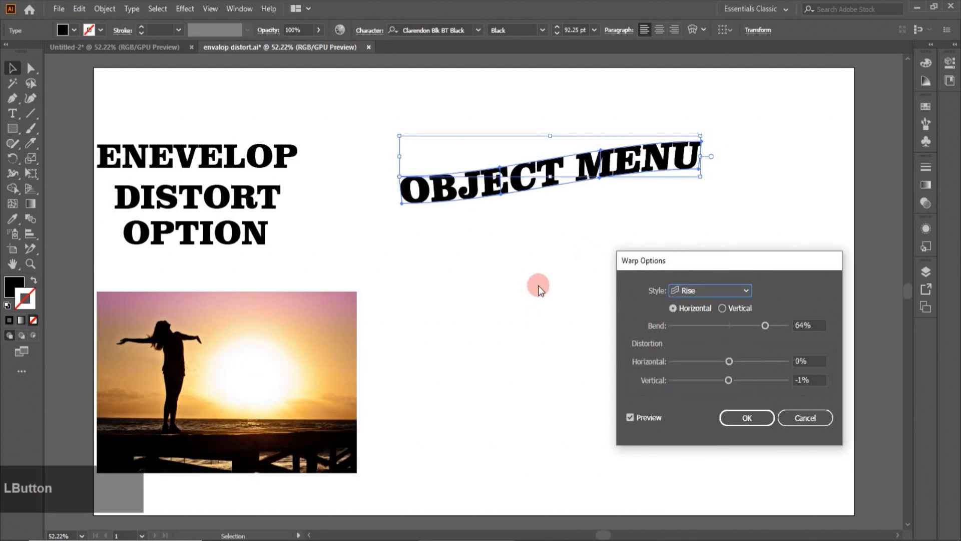
pyautogui.click(744, 289)
pyautogui.click(721, 464)
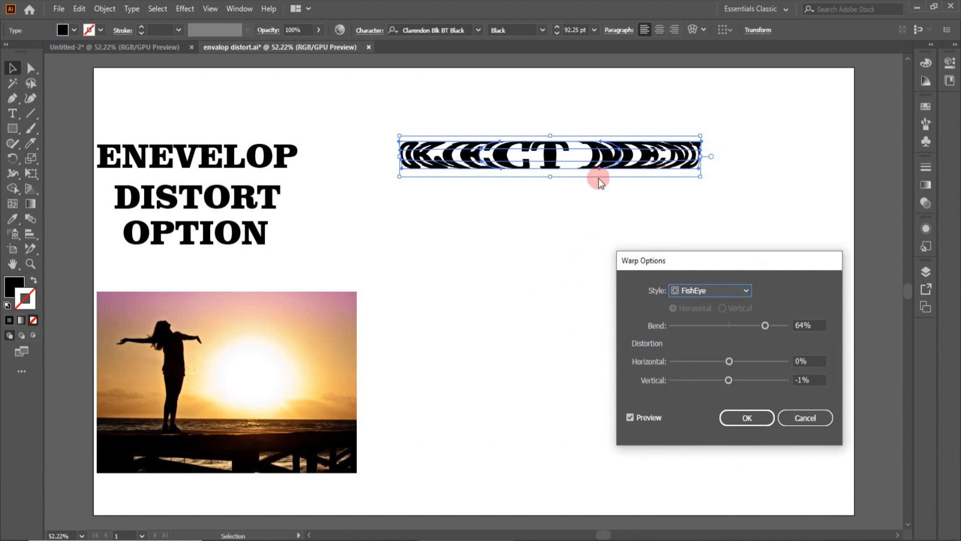
# - Preview the Inflate, Squeeze and Twist warp styles on the OBJECT MENU text
pyautogui.click(740, 293)
pyautogui.click(715, 482)
pyautogui.click(744, 289)
pyautogui.click(720, 497)
pyautogui.click(737, 290)
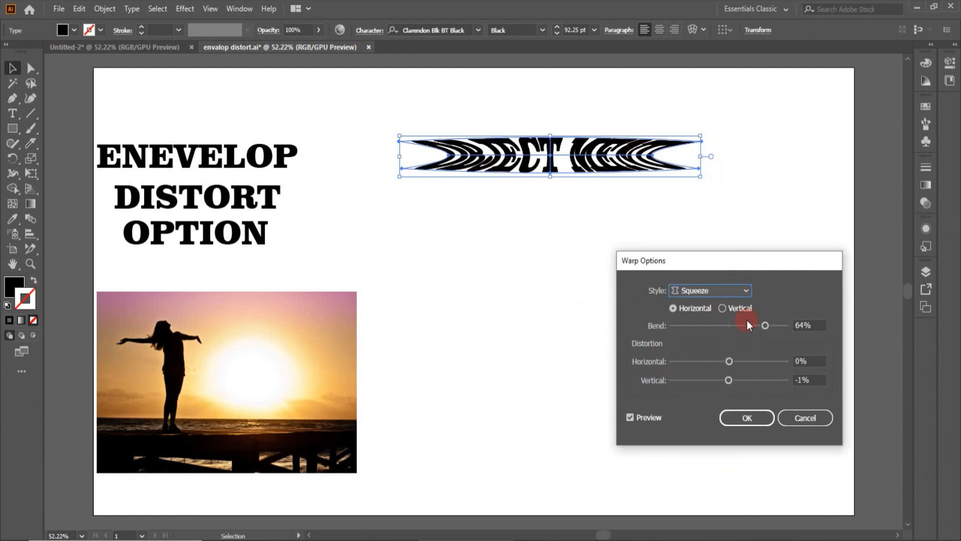
pyautogui.click(748, 290)
pyautogui.click(706, 510)
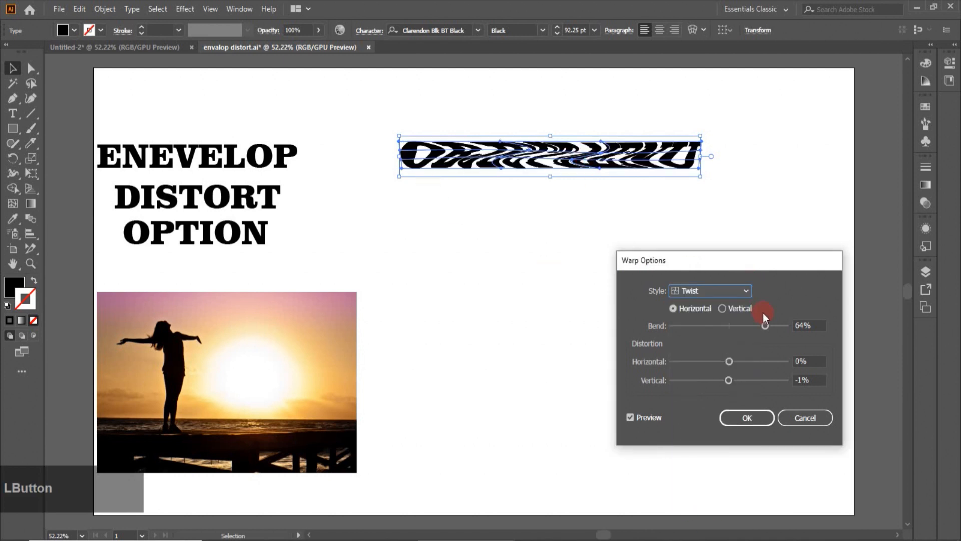
# - Set the warp style to Arc, apply the warp to the OBJECT MENU text and deselect it
pyautogui.click(747, 291)
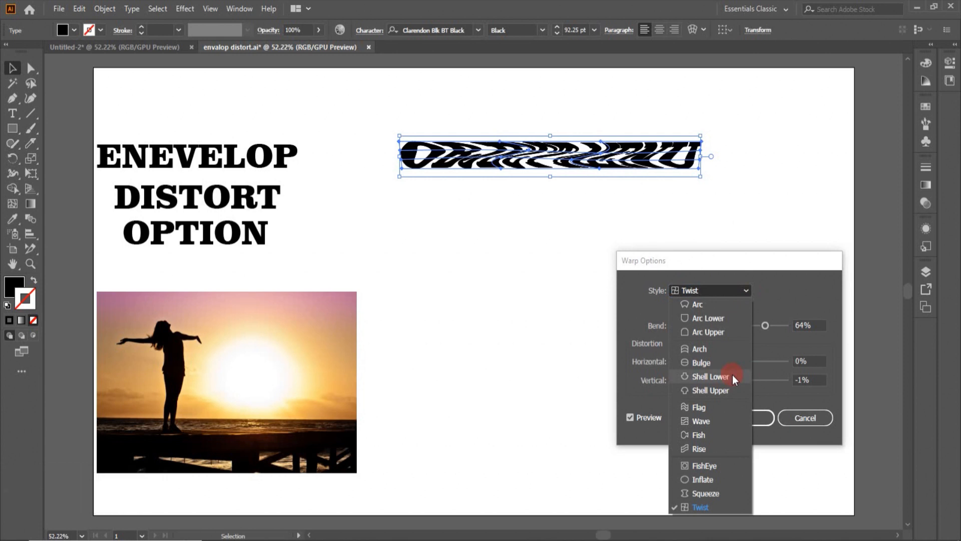
pyautogui.click(689, 307)
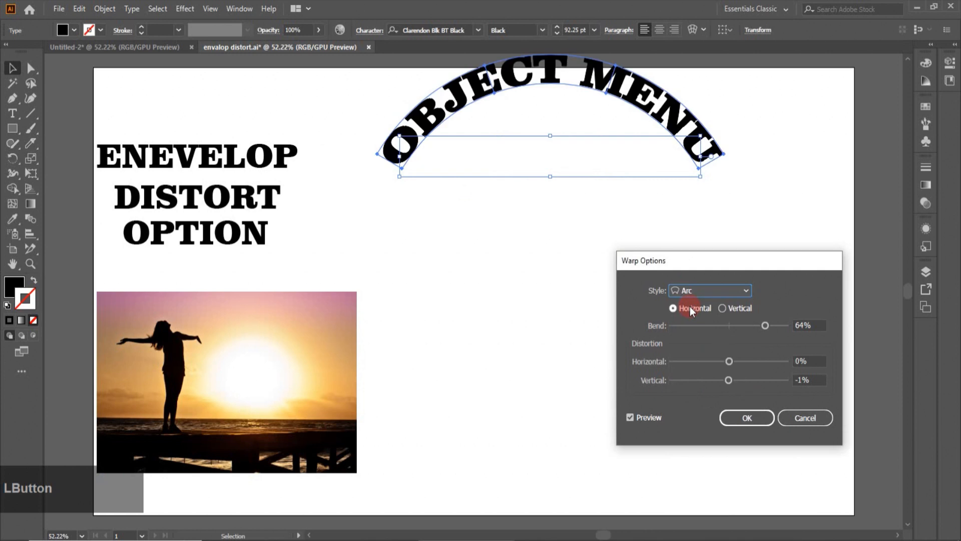
pyautogui.click(759, 422)
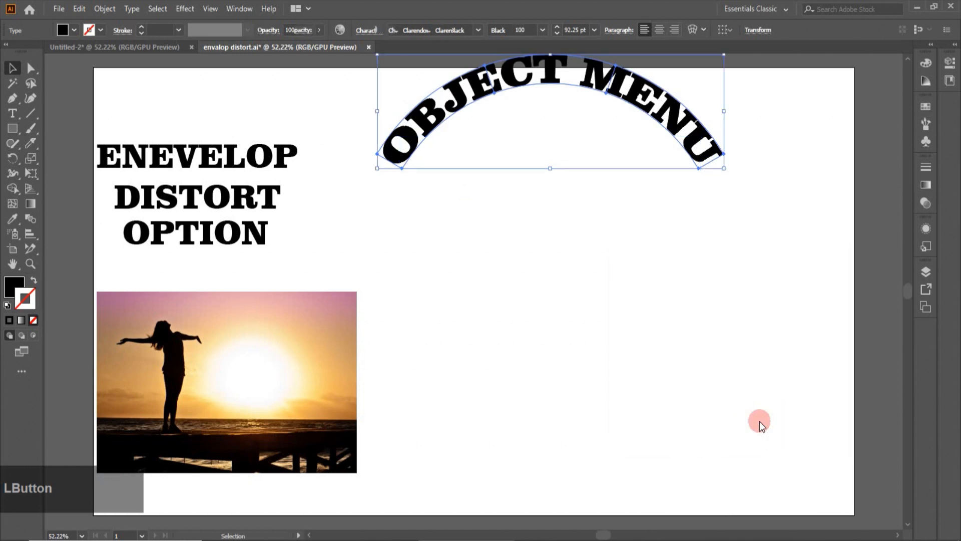
pyautogui.click(629, 334)
# - Duplicate the ENEVELOP text below the arced OBJECT MENU text and apply an envelope mesh of 4 rows and 4 columns to the copy
pyautogui.moveTo(264, 169); pyautogui.dragTo(636, 268)
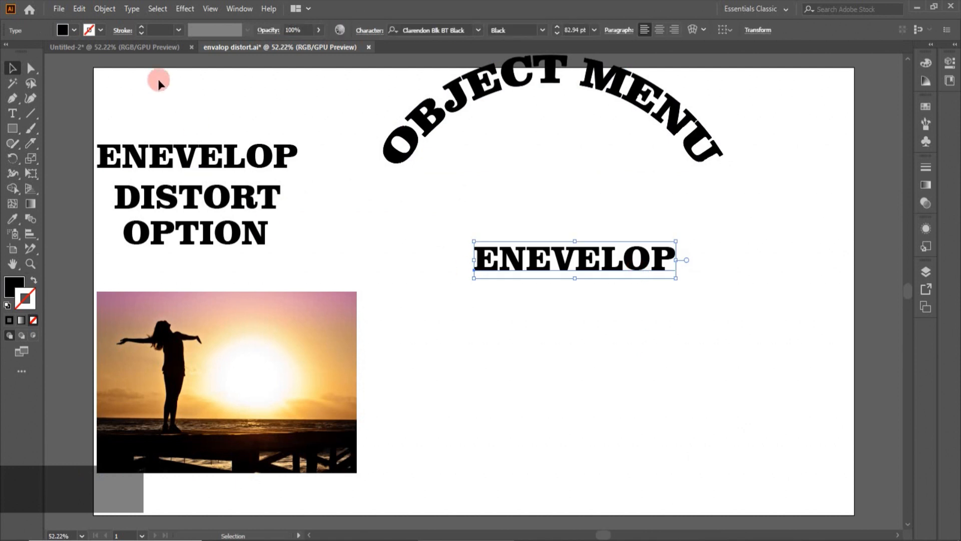
pyautogui.click(106, 8)
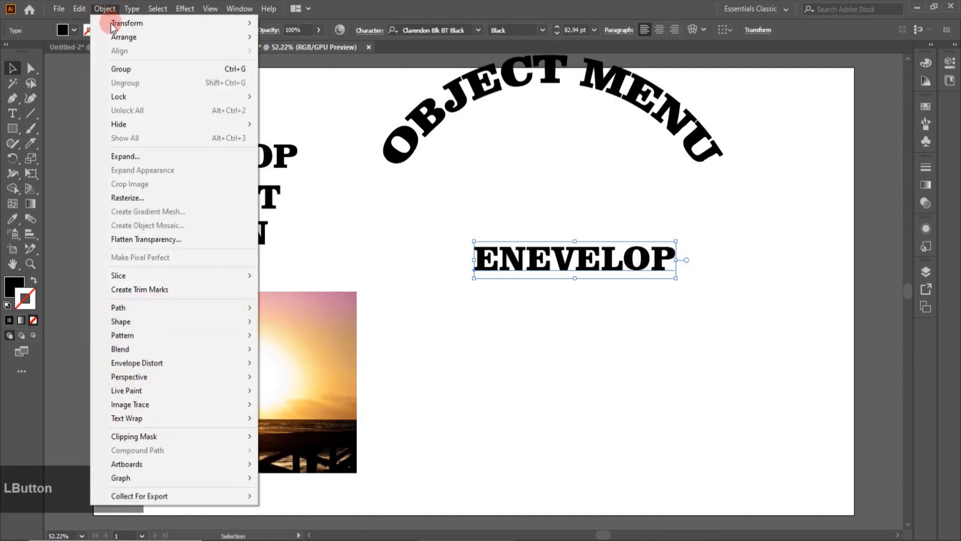
pyautogui.moveTo(172, 363)
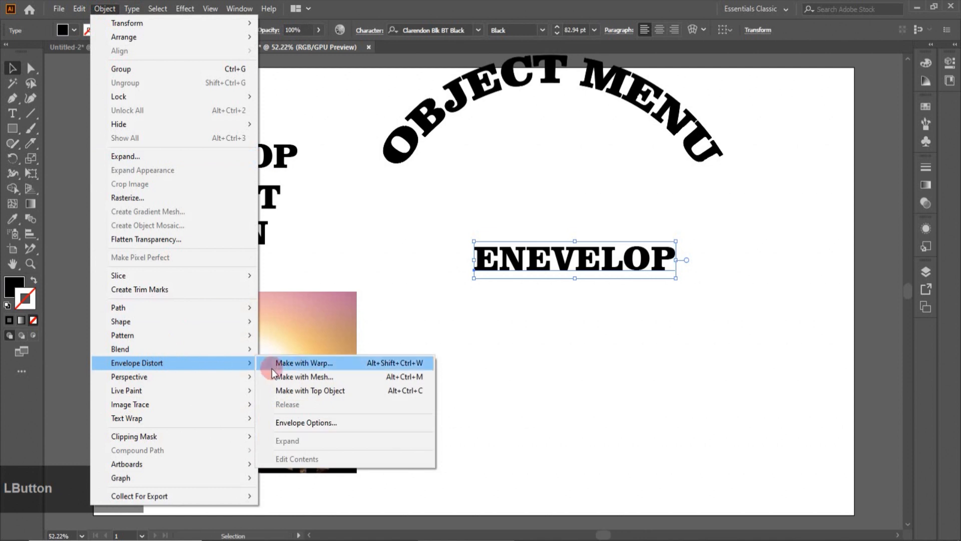
pyautogui.click(306, 378)
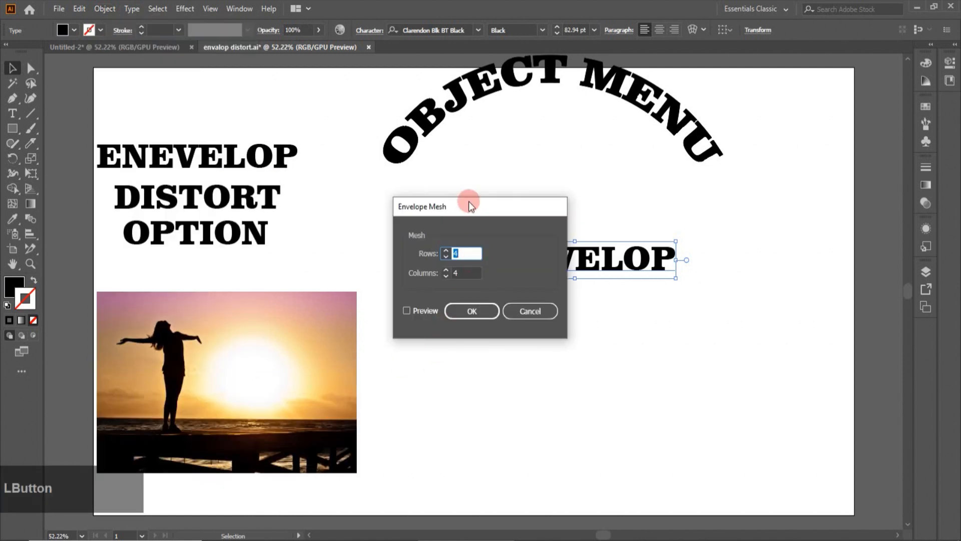
pyautogui.moveTo(492, 206); pyautogui.dragTo(676, 347)
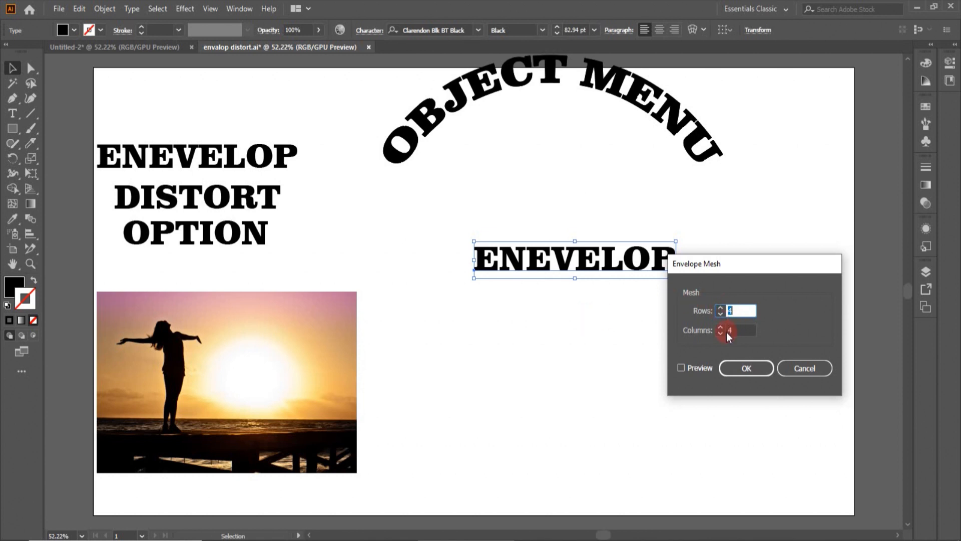
pyautogui.click(680, 369)
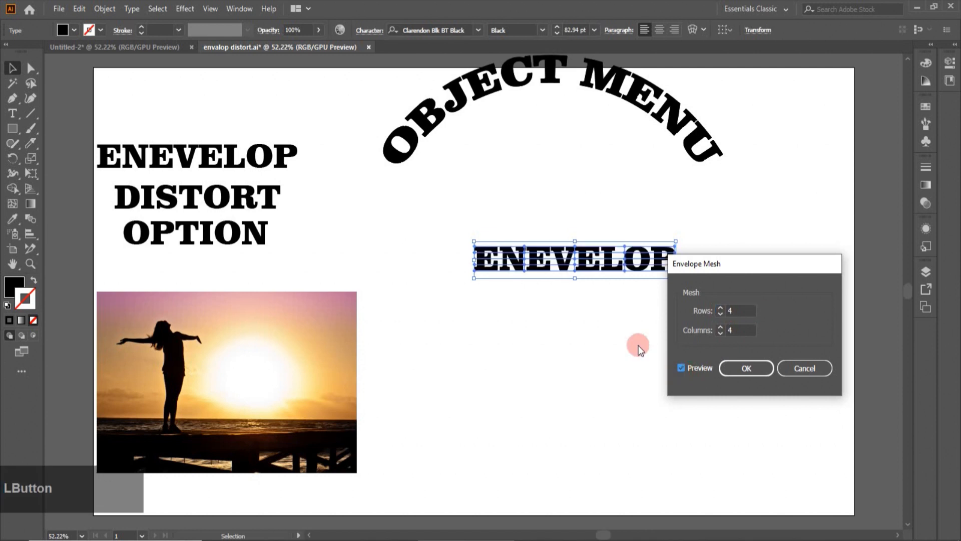
pyautogui.click(728, 371)
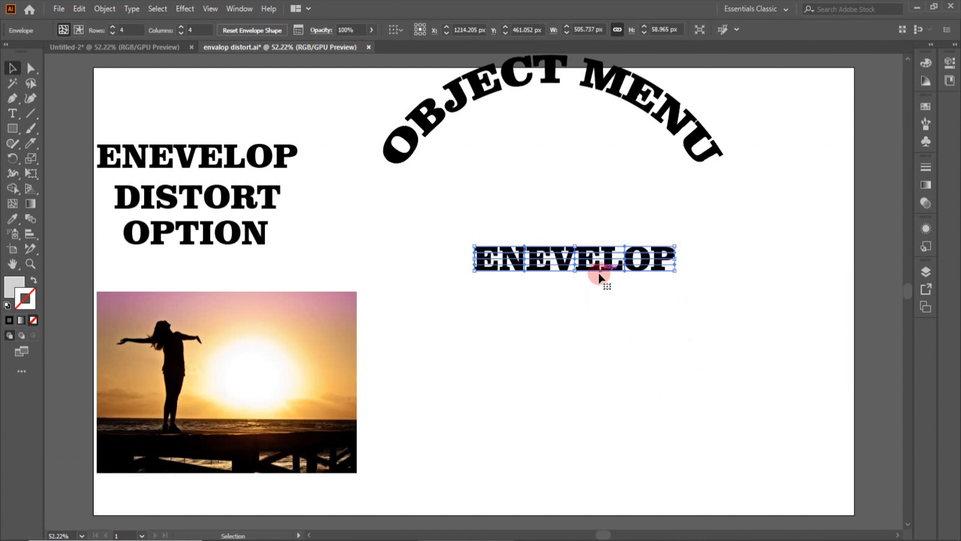
# - Distort the ENEVELOP mesh by pulling its bottom middle point down and both upper corner points up and outward
pyautogui.click(30, 67)
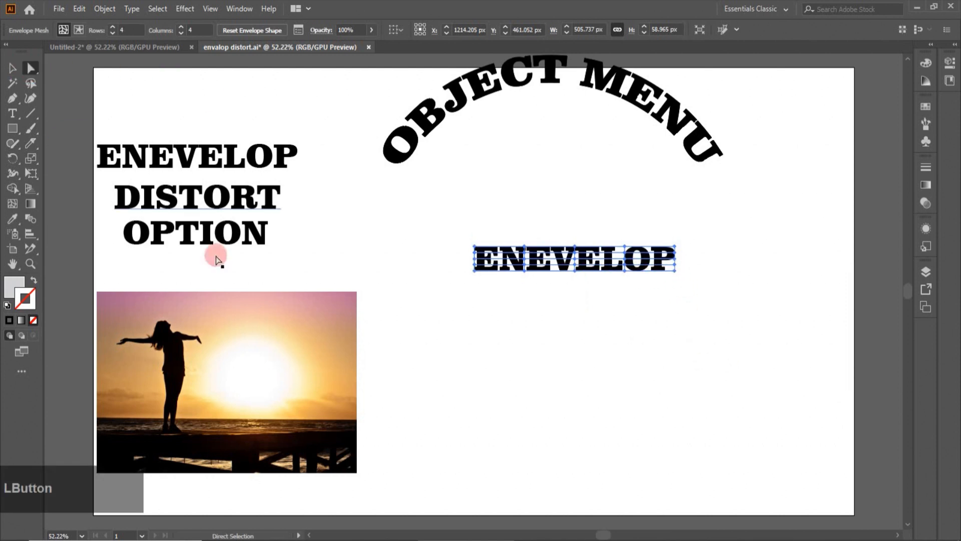
pyautogui.click(577, 290)
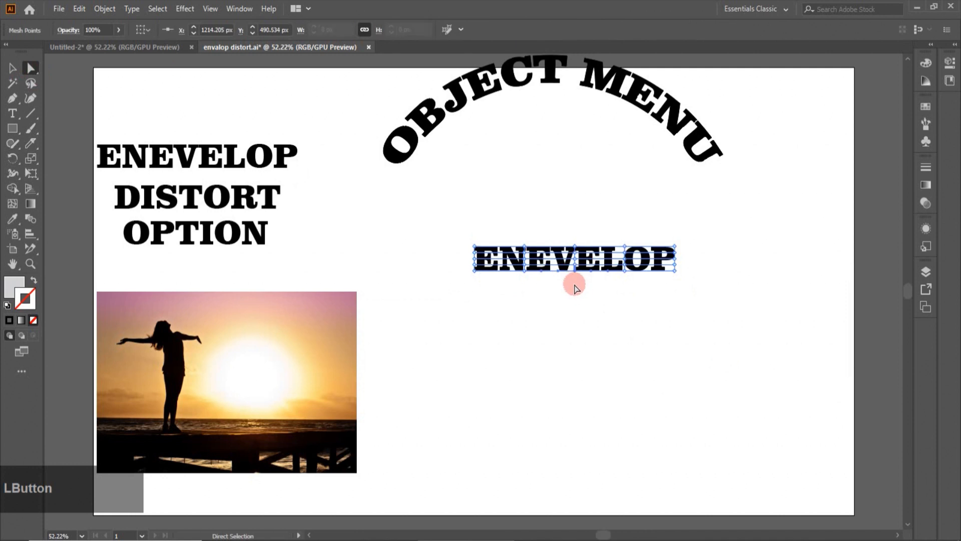
pyautogui.moveTo(574, 271); pyautogui.dragTo(584, 307)
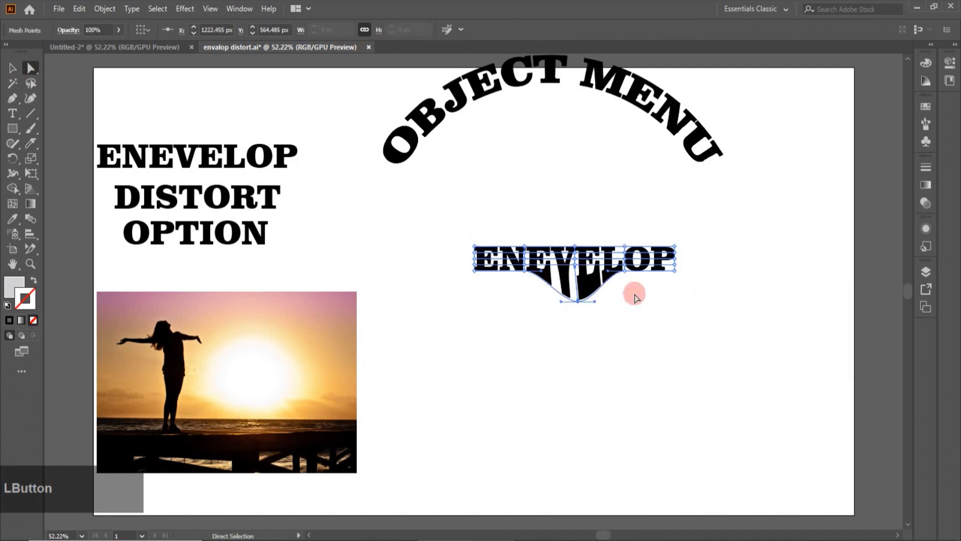
pyautogui.moveTo(672, 248); pyautogui.dragTo(694, 205)
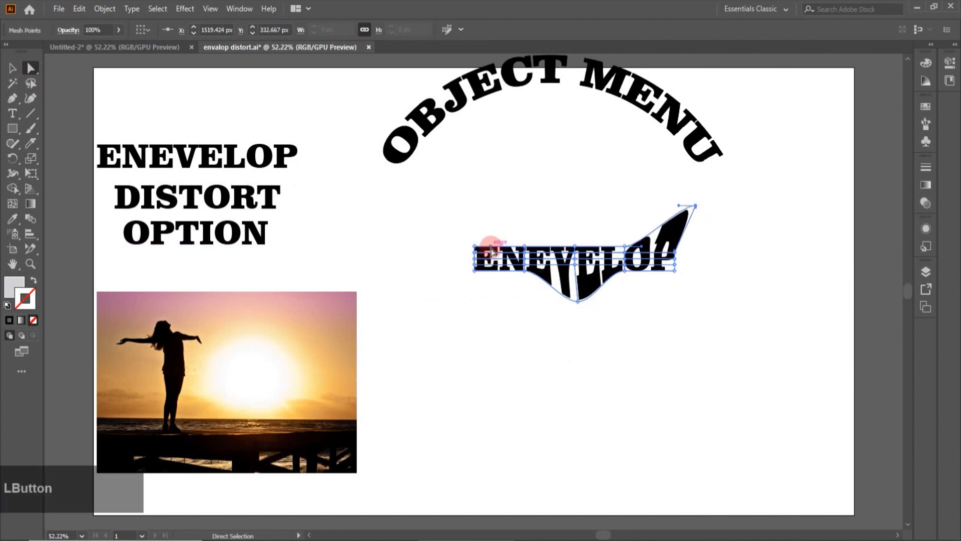
pyautogui.moveTo(475, 246); pyautogui.dragTo(469, 223)
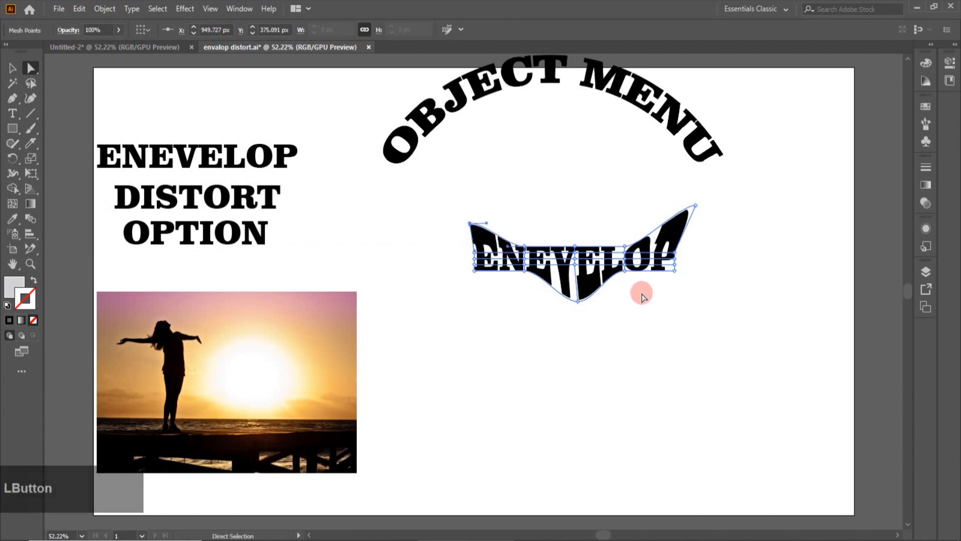
# - Move the distorted ENEVELOP text and the arced OBJECT MENU text lower on the artboard
pyautogui.press('v')
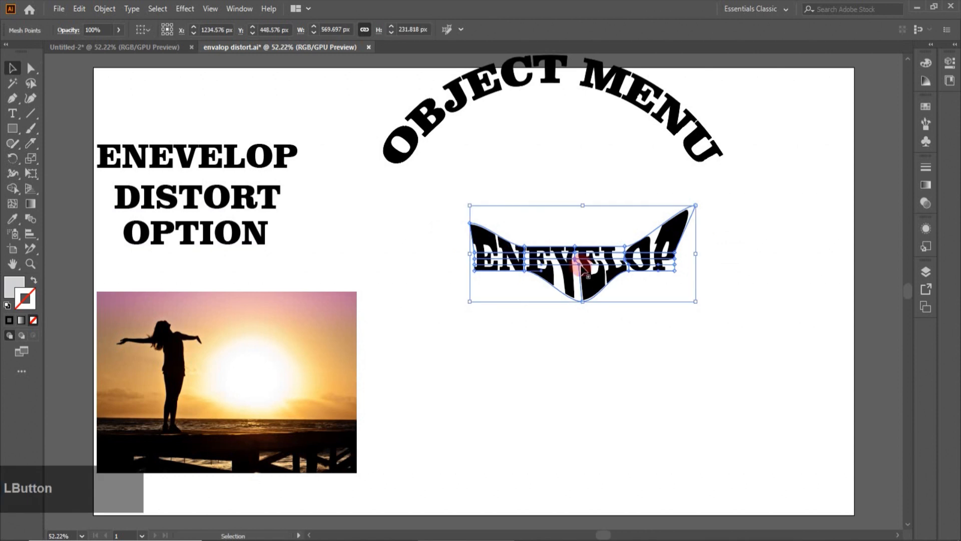
pyautogui.moveTo(575, 258); pyautogui.dragTo(576, 344)
pyautogui.click(642, 92)
pyautogui.moveTo(643, 92); pyautogui.dragTo(643, 151)
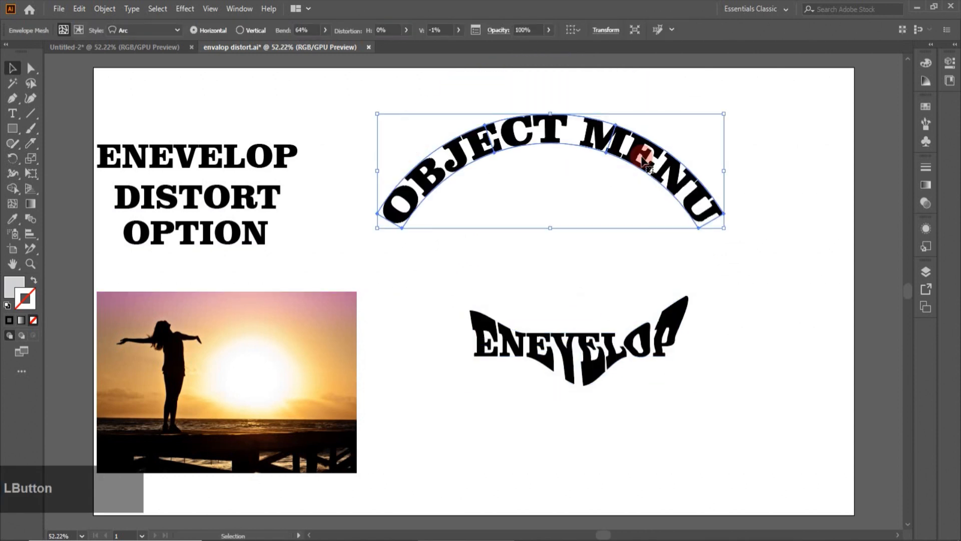
# - Set the envelope fidelity of the arced OBJECT MENU text to 49 with preview on, keeping Distort Appearance enabled, and apply the Envelope Options
pyautogui.click(107, 9)
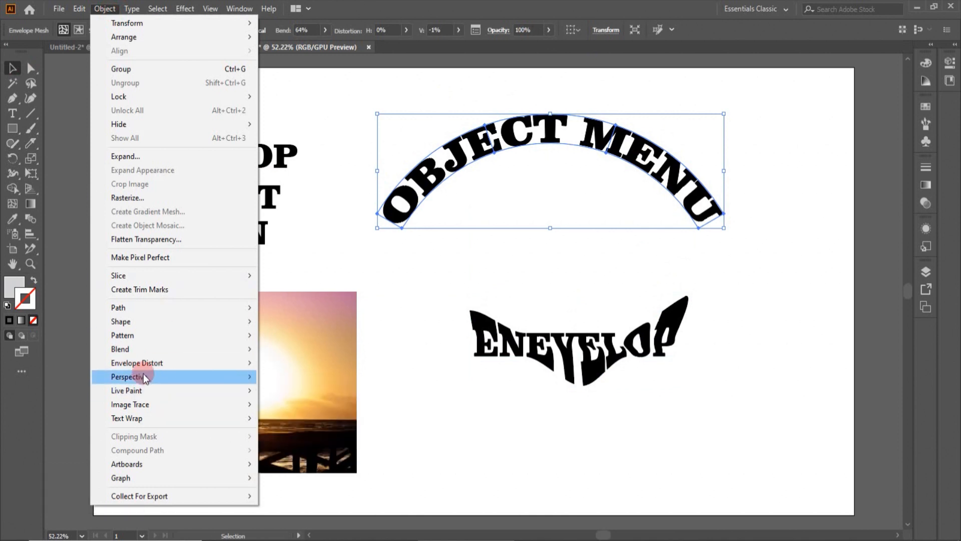
pyautogui.moveTo(151, 360)
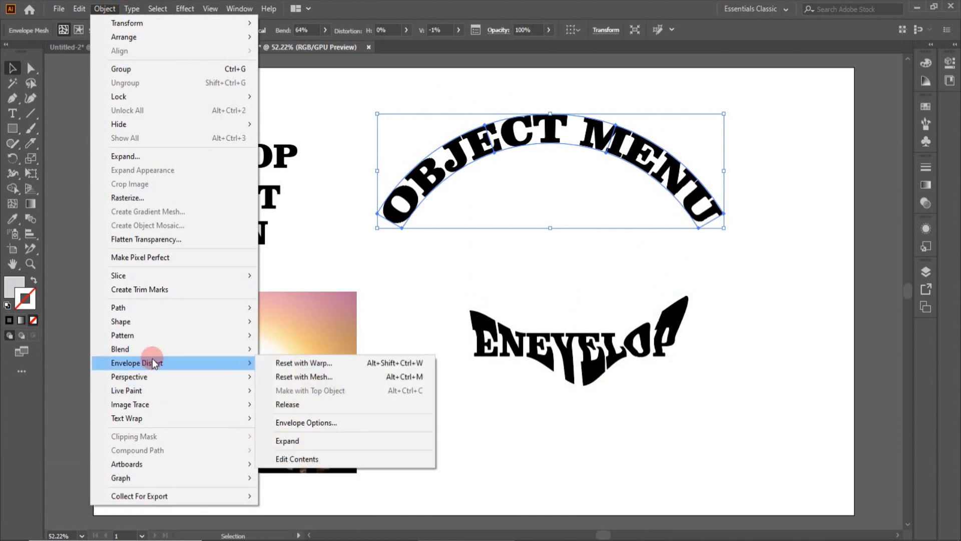
pyautogui.click(290, 421)
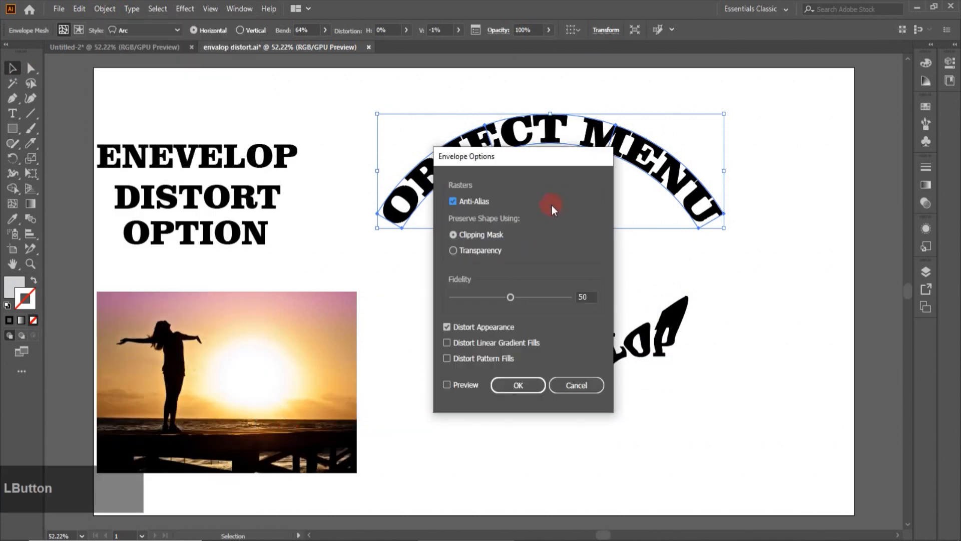
pyautogui.moveTo(533, 159); pyautogui.dragTo(827, 182)
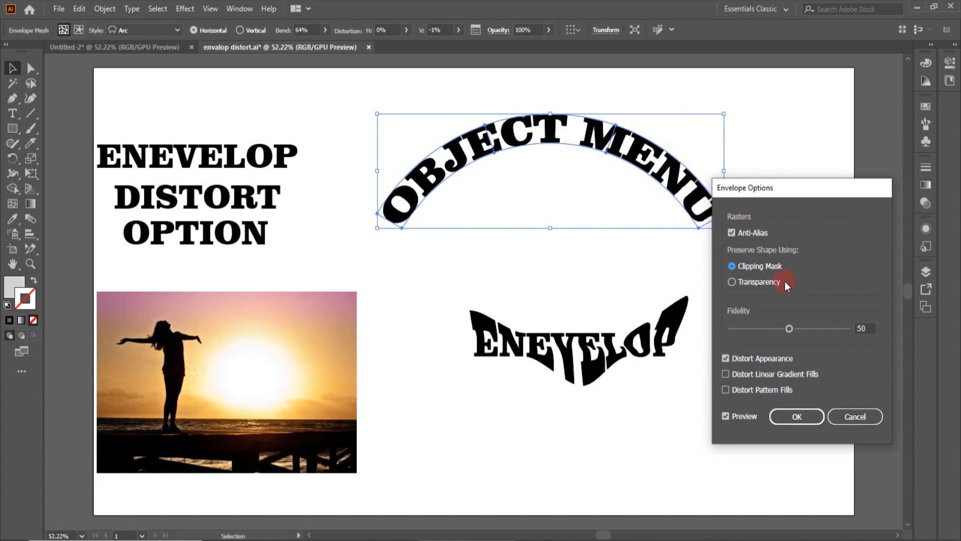
pyautogui.moveTo(788, 332); pyautogui.dragTo(764, 326)
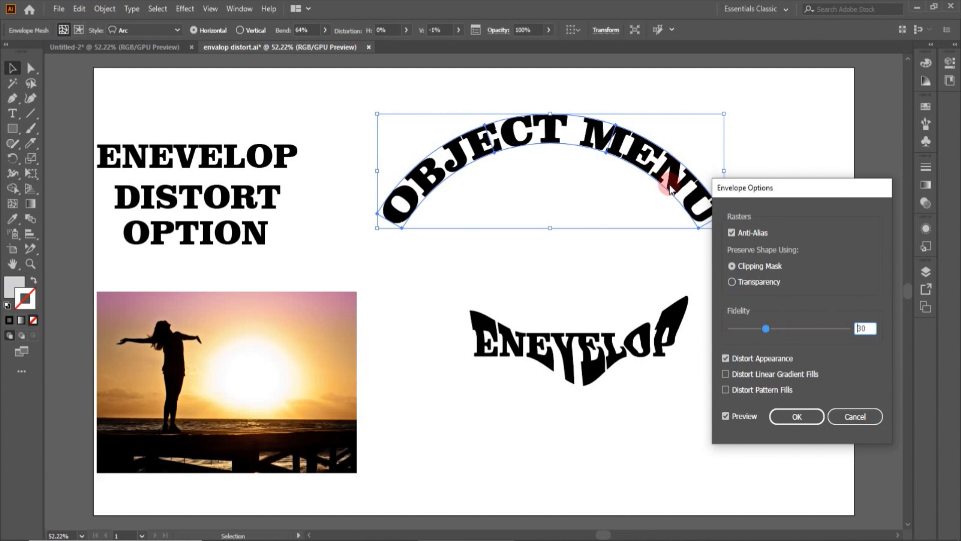
pyautogui.moveTo(764, 334); pyautogui.dragTo(786, 331)
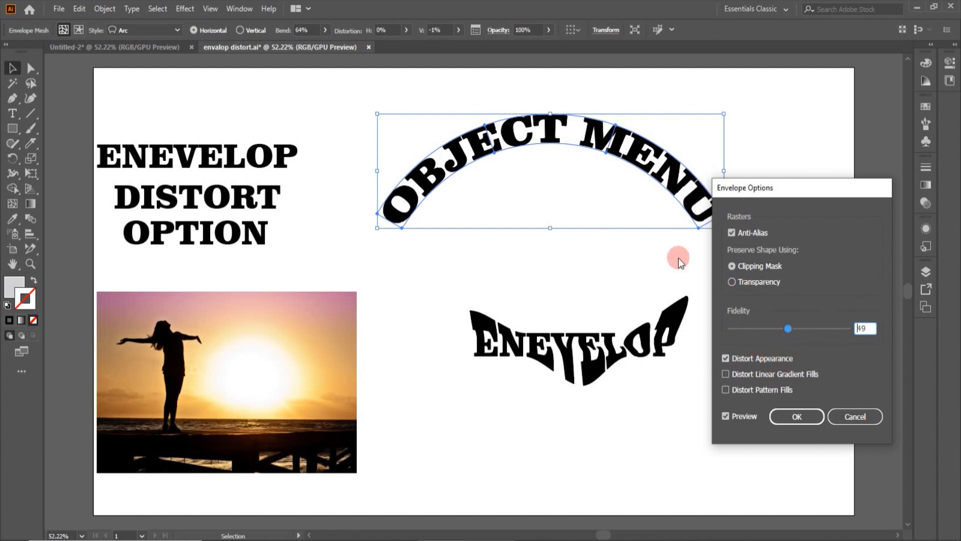
pyautogui.click(725, 358)
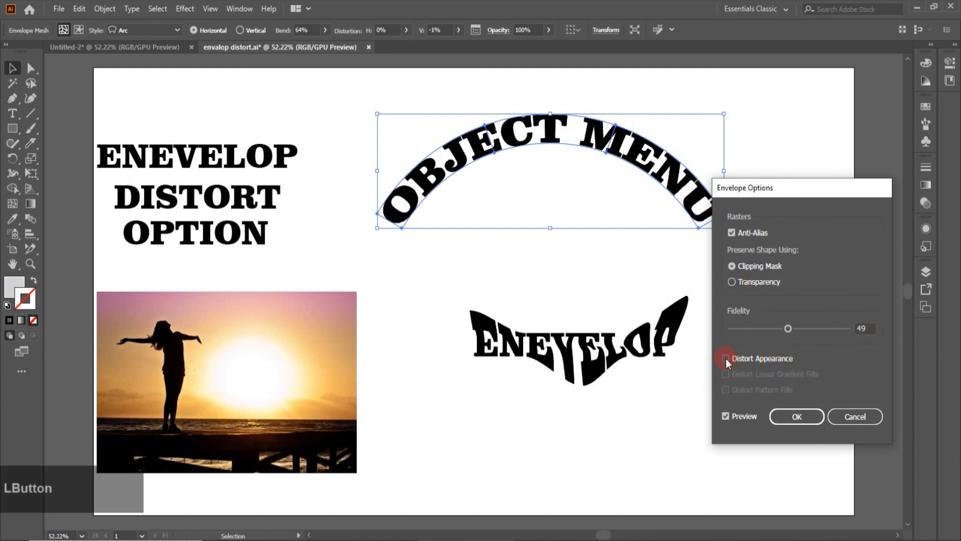
pyautogui.click(726, 358)
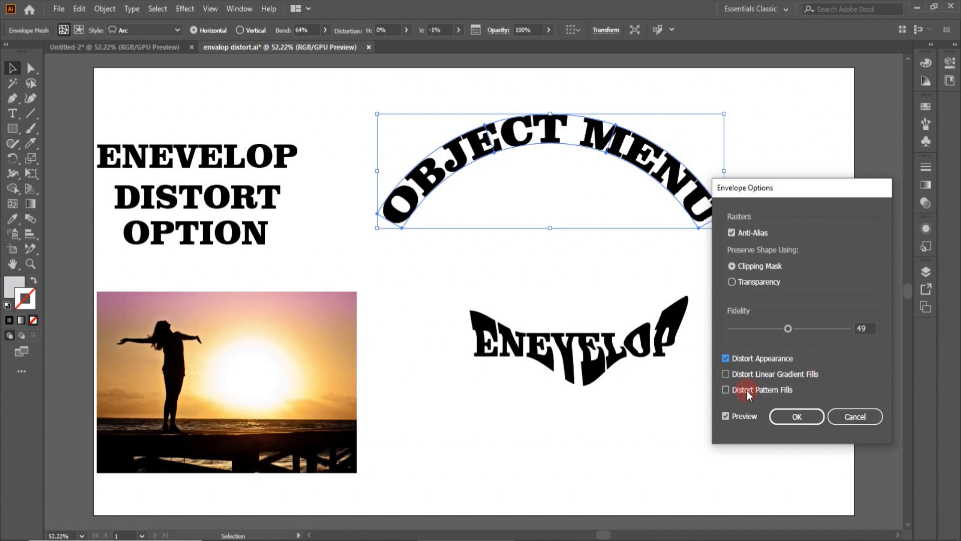
pyautogui.click(788, 415)
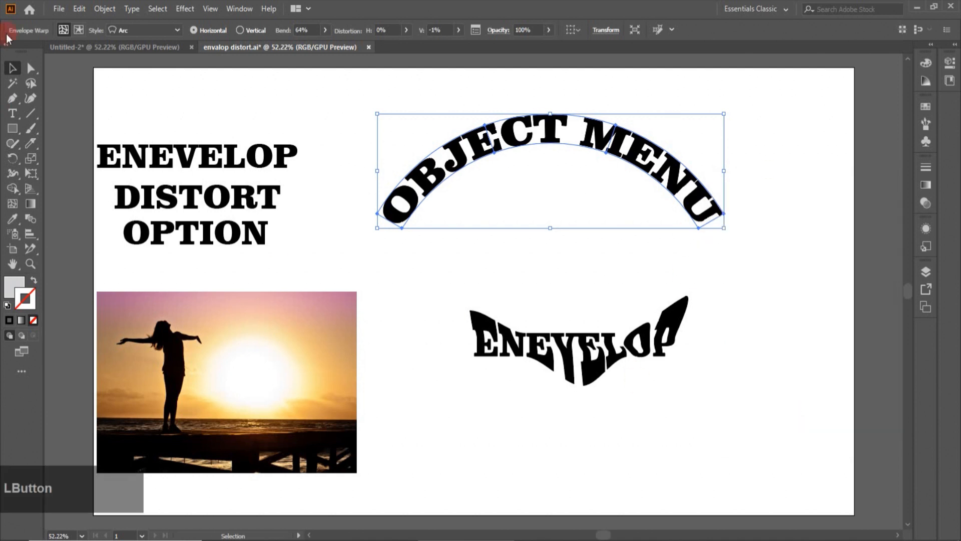
# - Review the Envelope Options of the mesh-distorted ENEVELOP text with preview on, then discard them
pyautogui.click(564, 360)
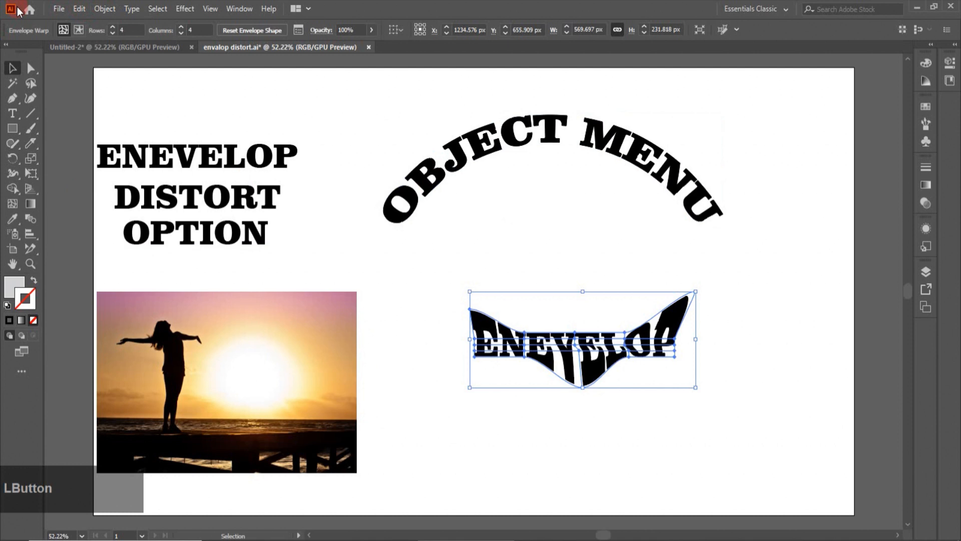
pyautogui.click(104, 9)
pyautogui.moveTo(158, 363)
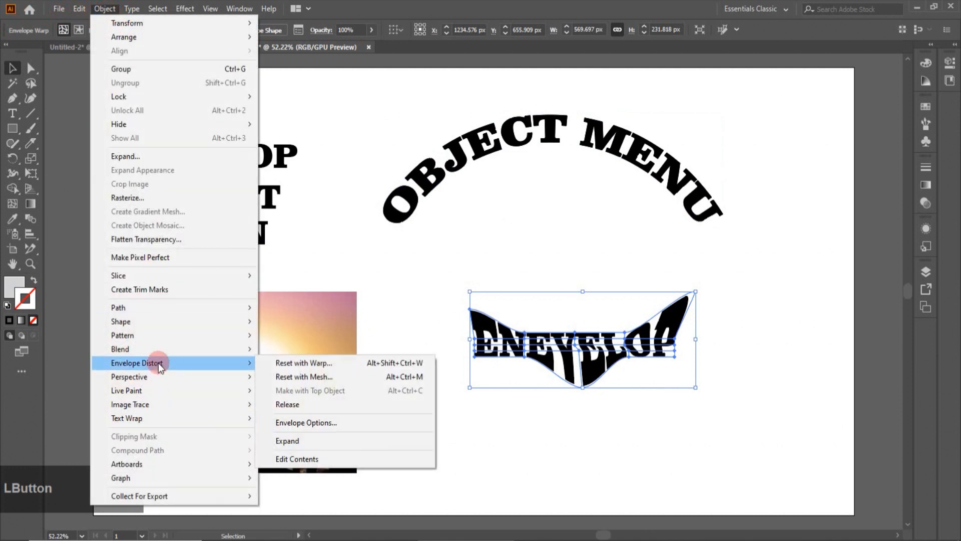
pyautogui.click(293, 425)
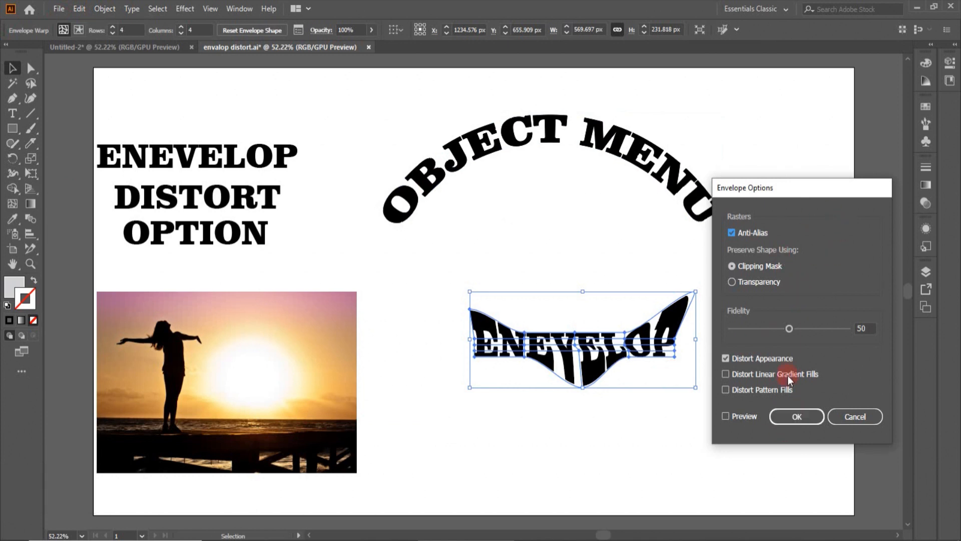
pyautogui.click(725, 416)
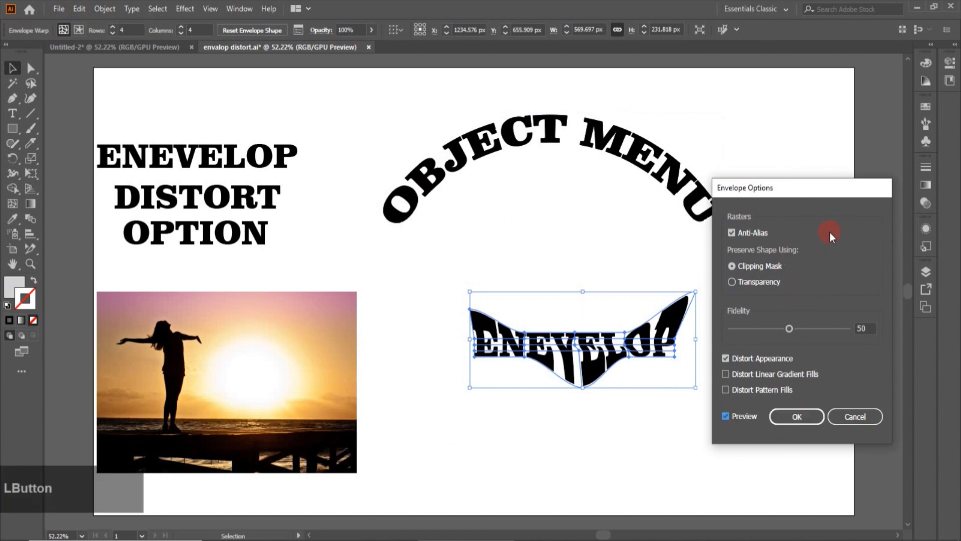
pyautogui.click(869, 419)
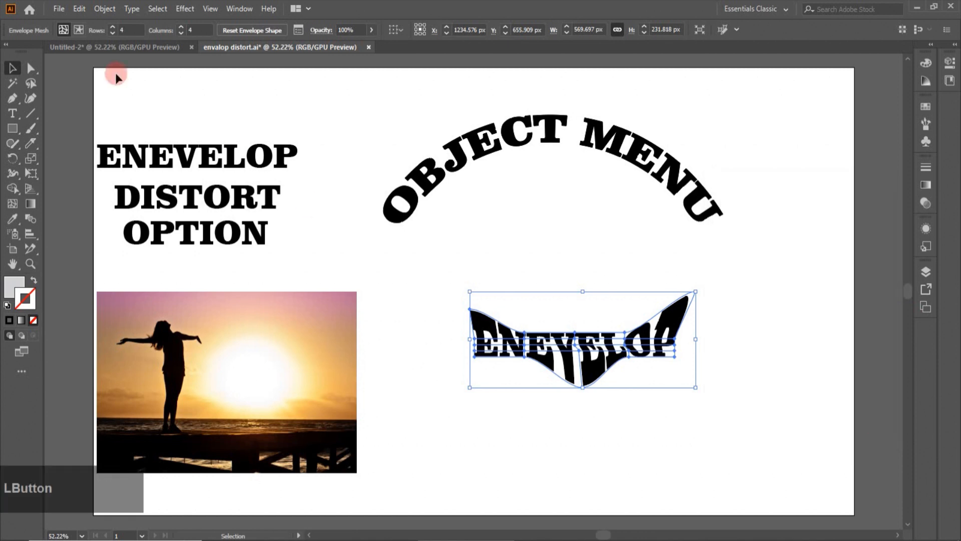
# - Release the ENEVELOP text from its envelope mesh and deselect everything
pyautogui.click(105, 11)
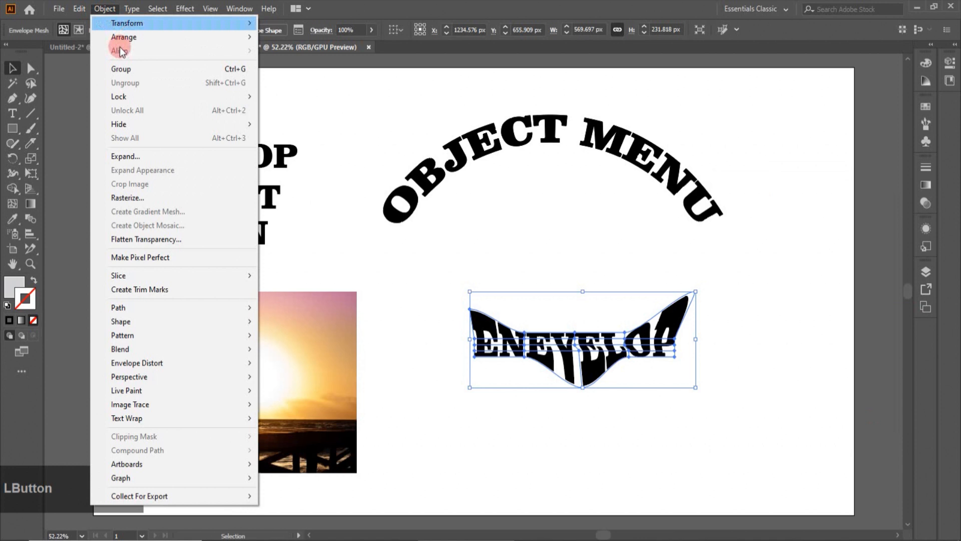
pyautogui.click(140, 363)
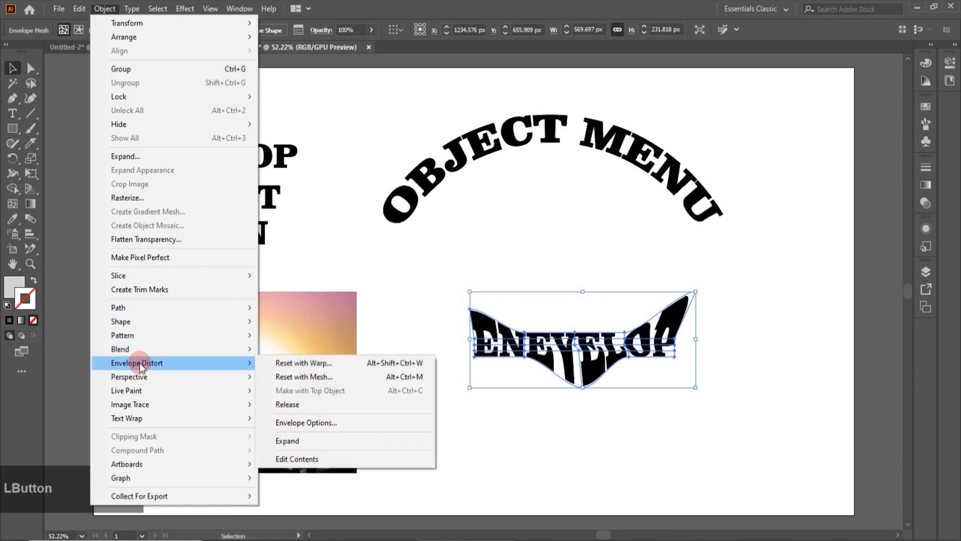
pyautogui.click(297, 404)
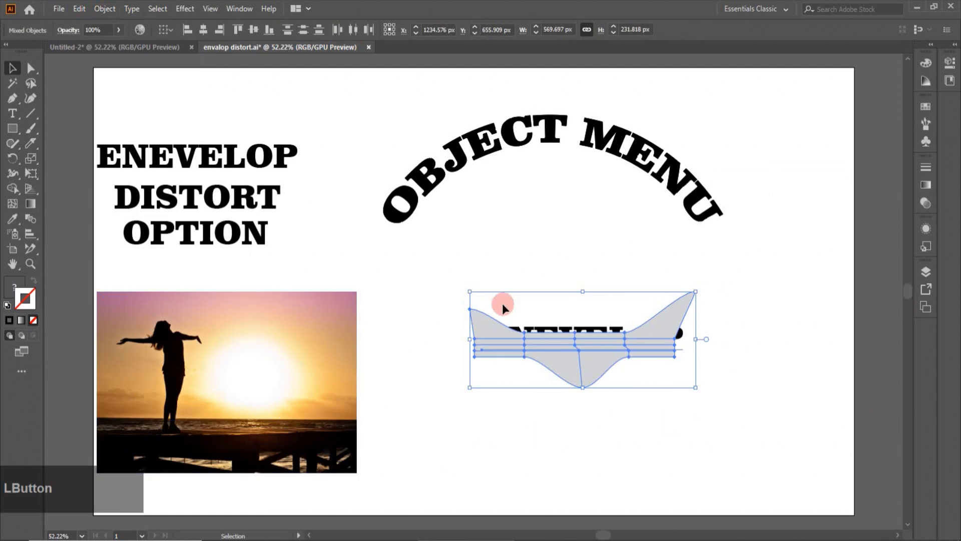
pyautogui.click(596, 426)
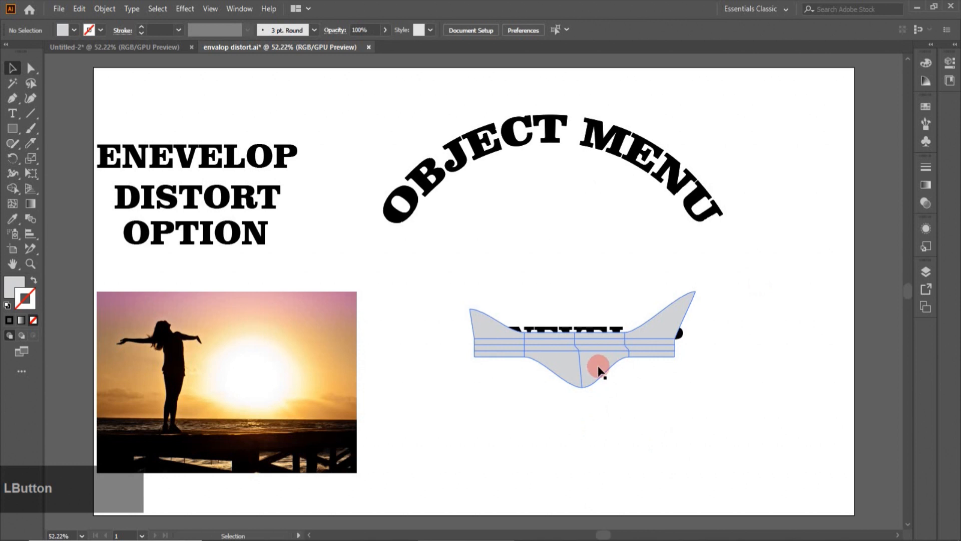
# - Separate the gray mesh shape from the released ENEVELOP text, move the text up, and delete the mesh
pyautogui.moveTo(600, 371); pyautogui.dragTo(745, 427)
pyautogui.moveTo(578, 337); pyautogui.dragTo(563, 291)
pyautogui.moveTo(711, 431); pyautogui.dragTo(584, 440)
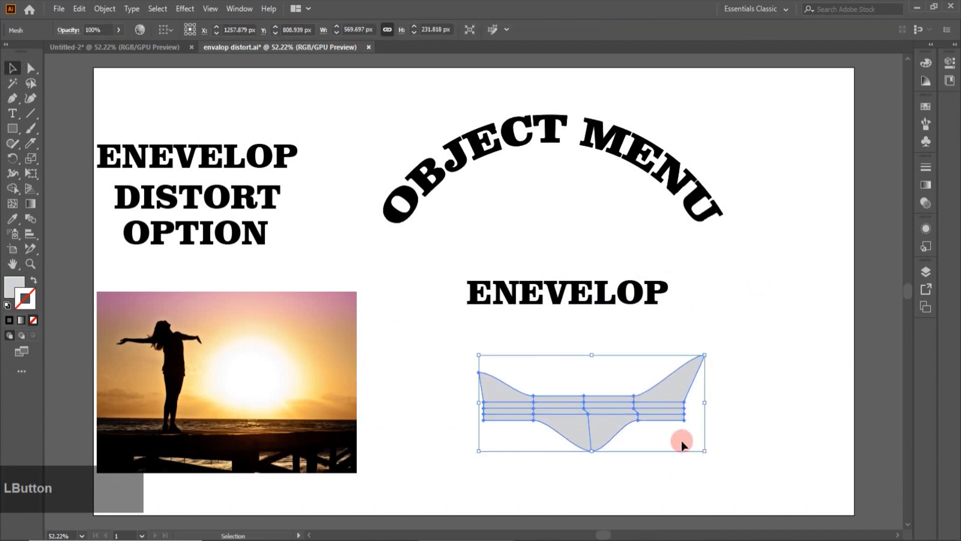
pyautogui.press('Delete')
# - Apply an Envelope Distort warp to the lower ENEVELOP text with the horizontal Arc style and 64% bend
pyautogui.click(549, 299)
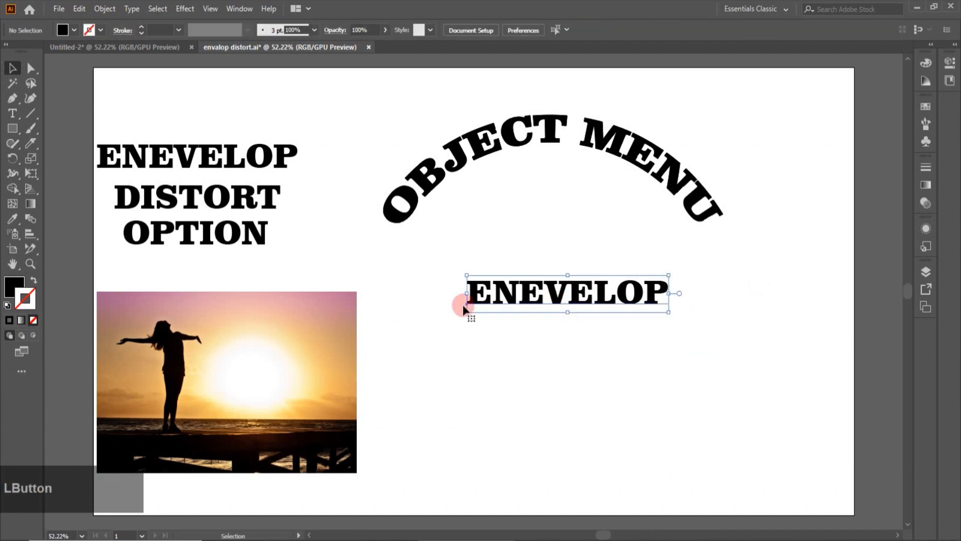
pyautogui.click(105, 8)
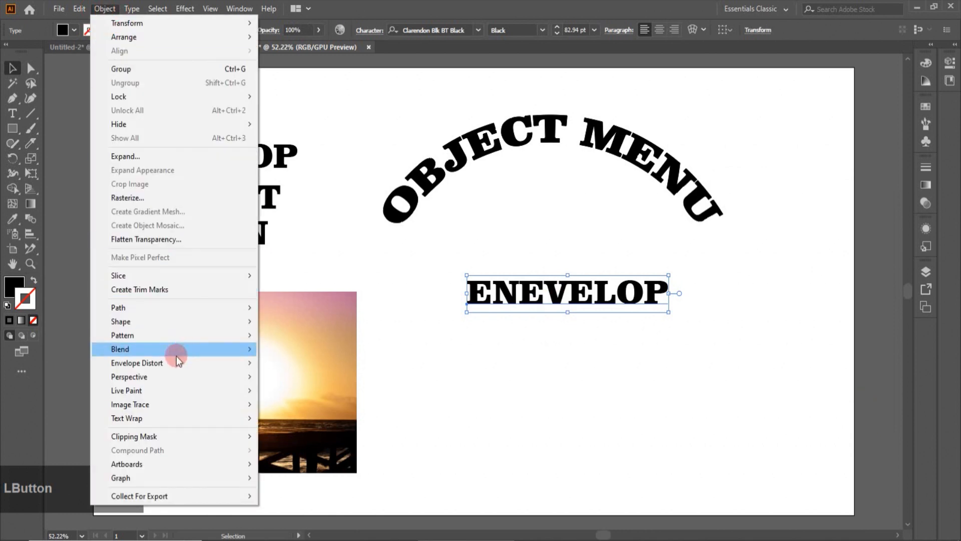
pyautogui.moveTo(176, 365)
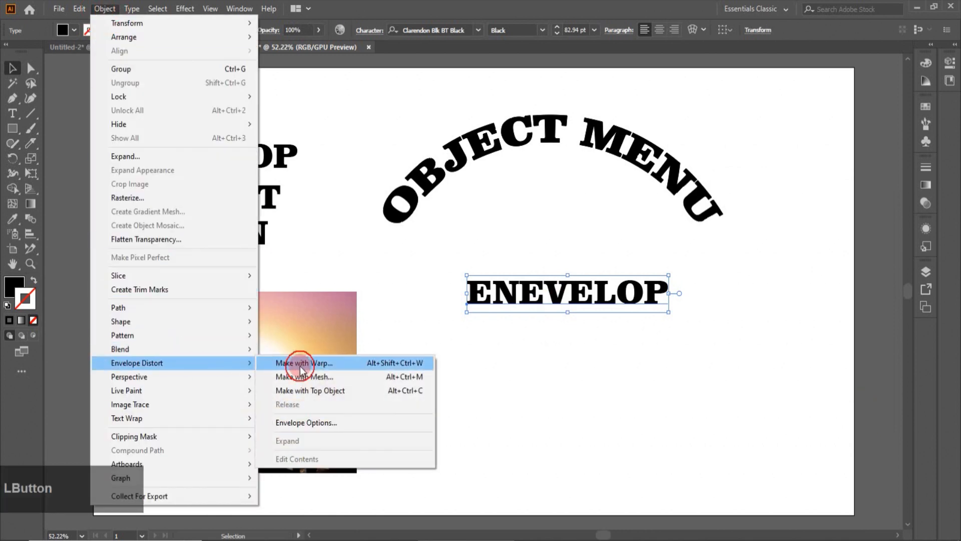
pyautogui.click(301, 368)
pyautogui.click(747, 417)
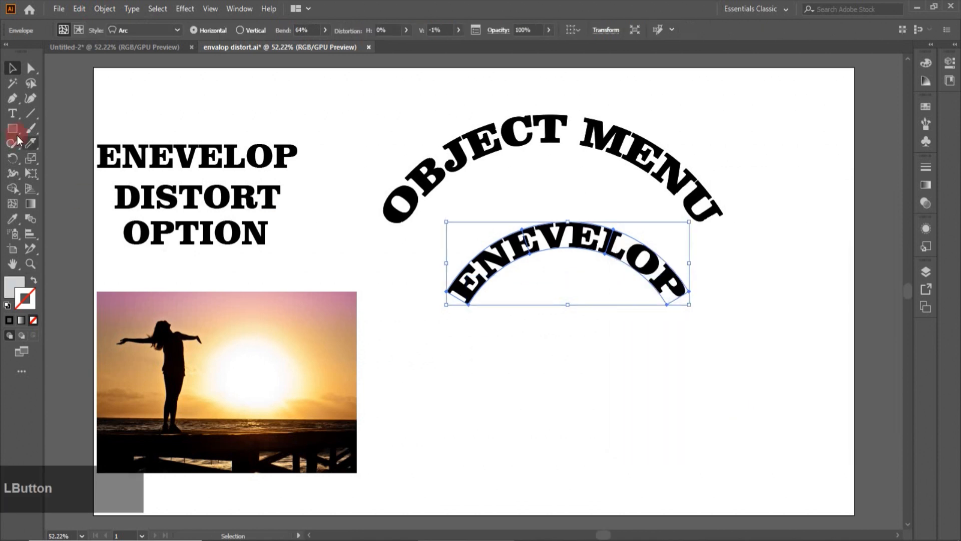
# - Open the contents of the arced ENEVELOP envelope for editing
pyautogui.click(104, 10)
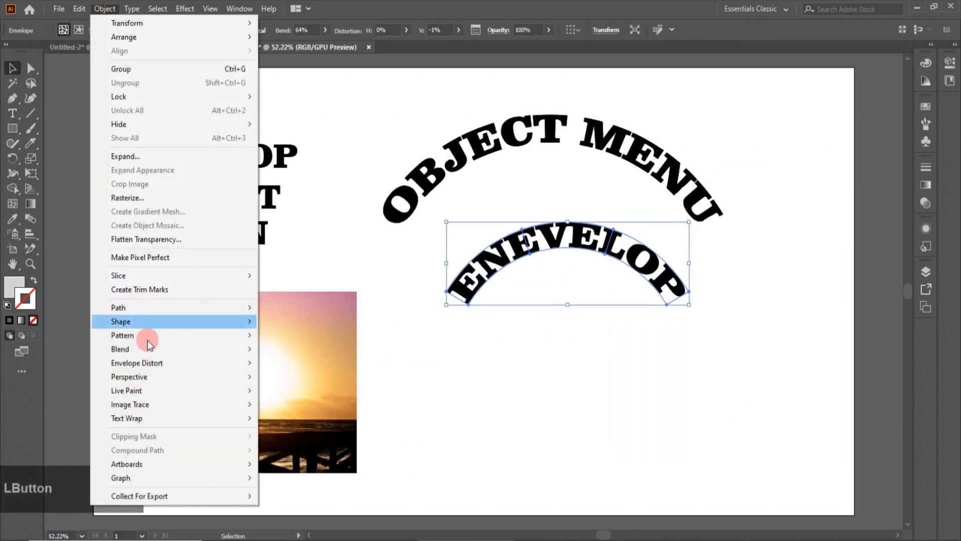
pyautogui.moveTo(163, 416)
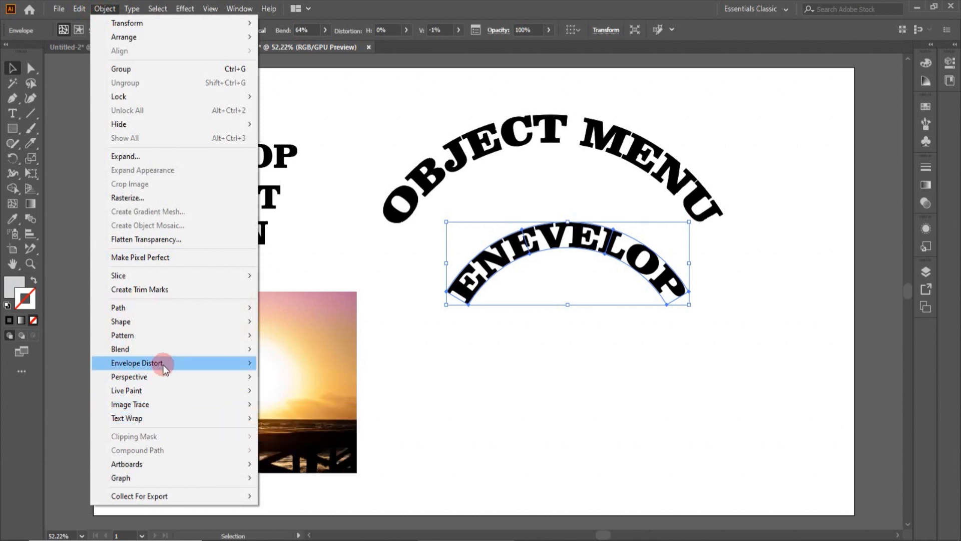
pyautogui.moveTo(188, 365)
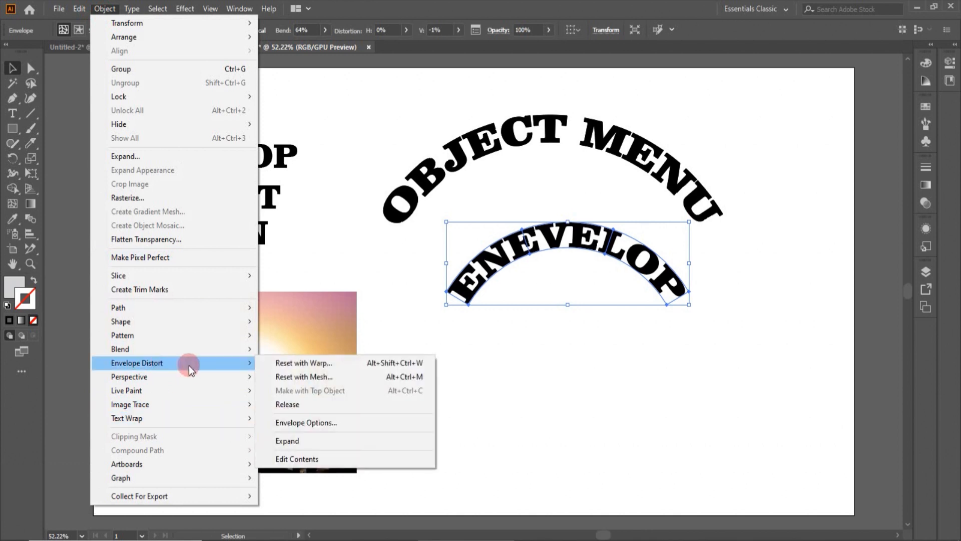
pyautogui.click(311, 459)
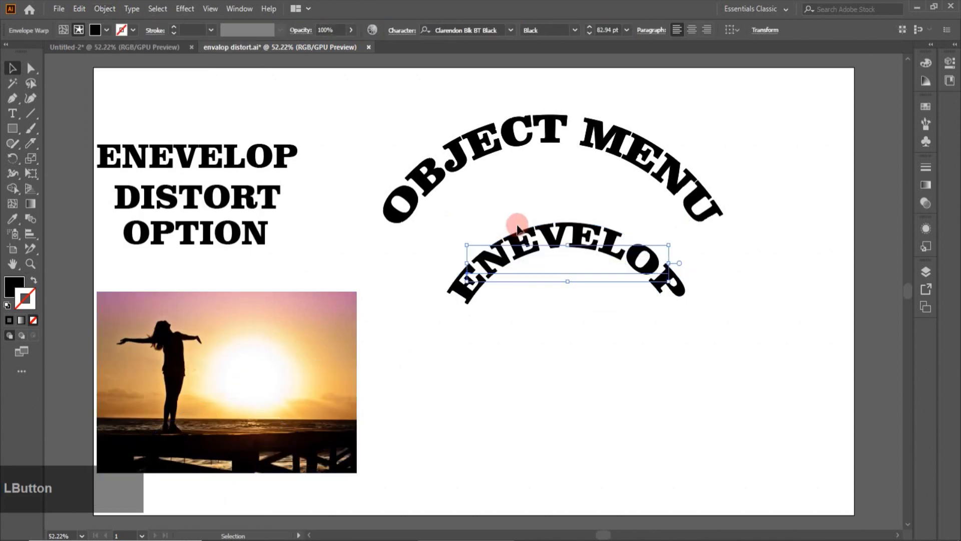
# - Replace the ENEVELOP wording inside the arced envelope with ABCDF and deselect everything
pyautogui.click(12, 113)
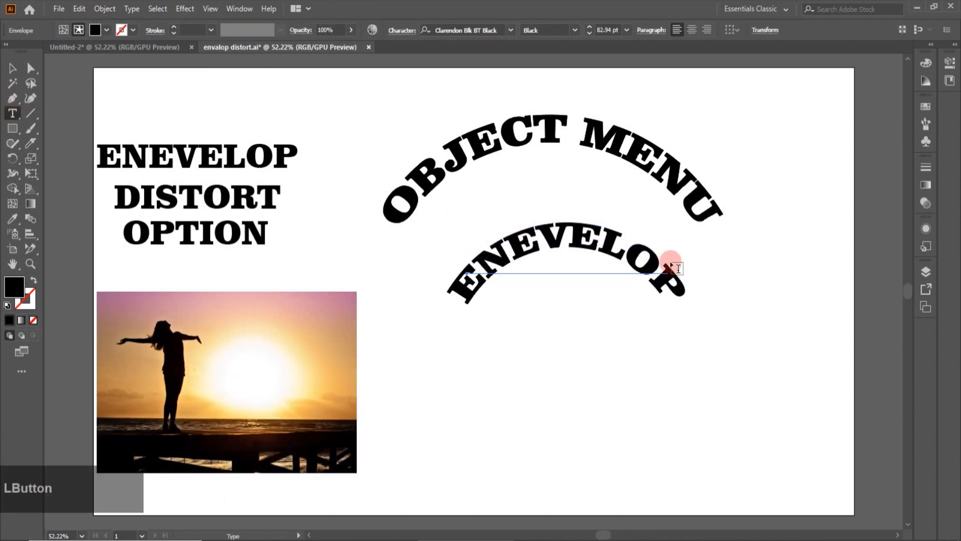
pyautogui.doubleClick(682, 268)
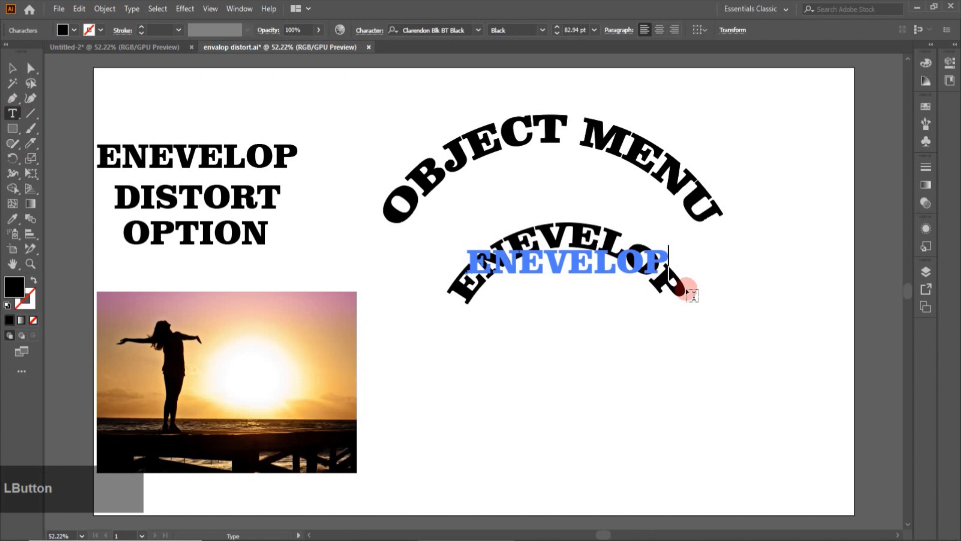
pyautogui.press('Delete')
pyautogui.press('BackSpace')
pyautogui.press('BackSpace')
pyautogui.press('BackSpace')
pyautogui.press('BackSpace')
pyautogui.press('BackSpace')
pyautogui.press('BackSpace')
pyautogui.press('BackSpace')
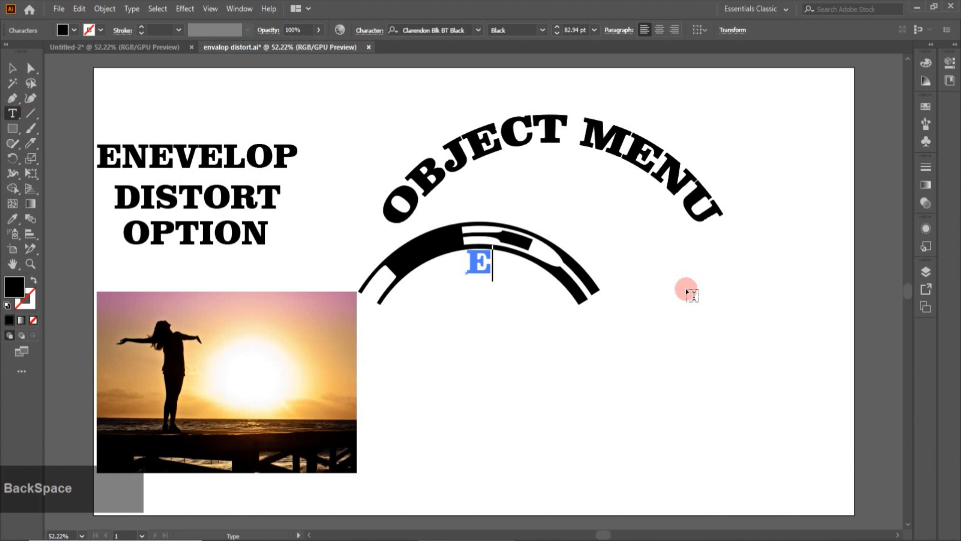
pyautogui.press('BackSpace')
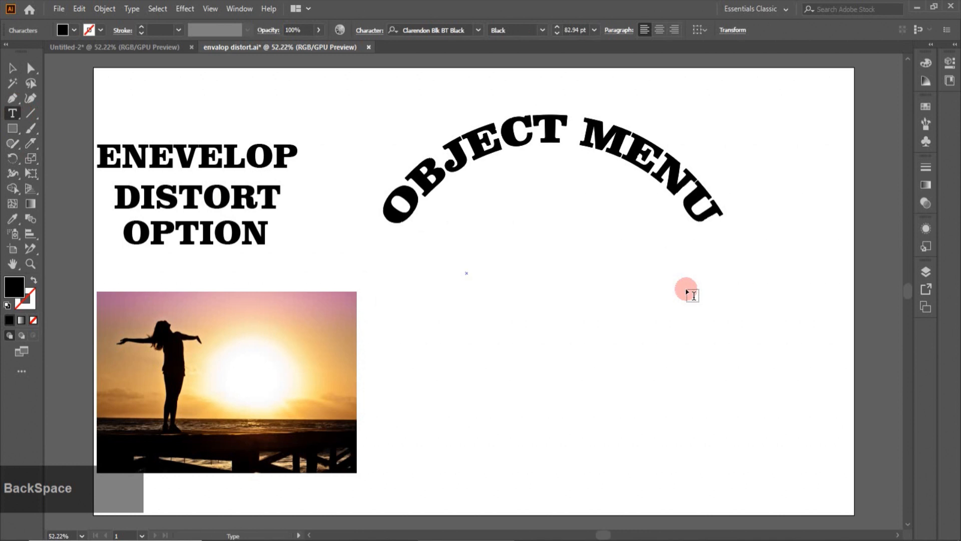
pyautogui.write('ABCDF')
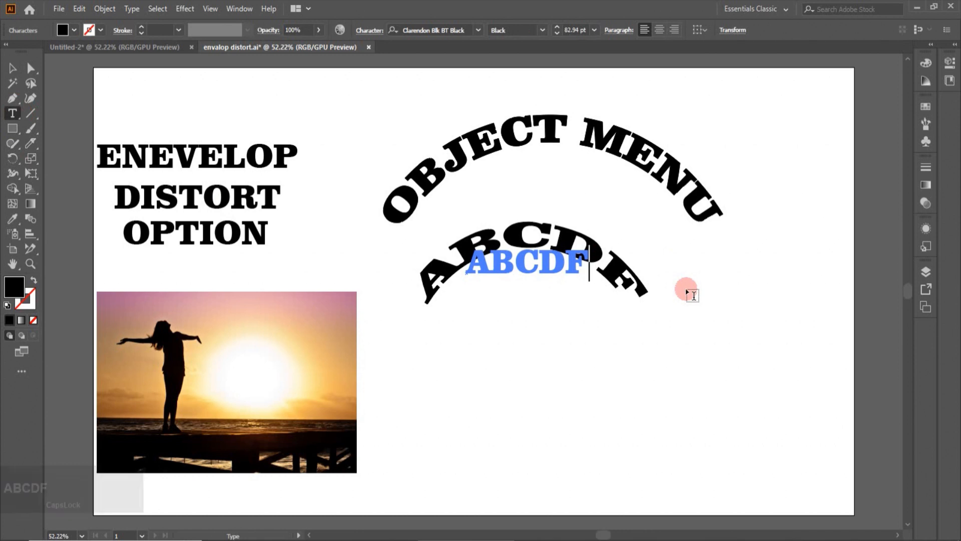
pyautogui.click(12, 67)
pyautogui.click(455, 359)
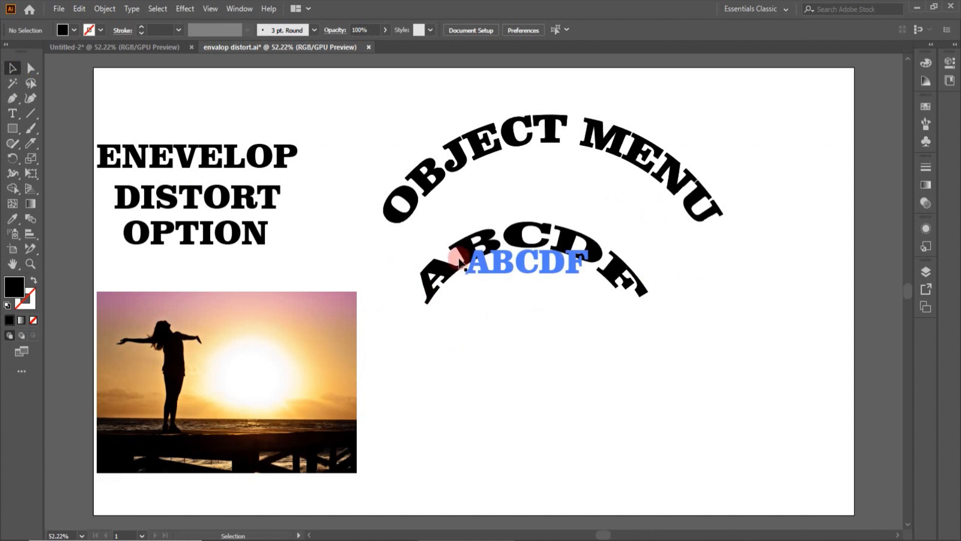
# - Select the ABCDF text and switch from editing its contents back to editing the envelope
pyautogui.doubleClick(491, 227)
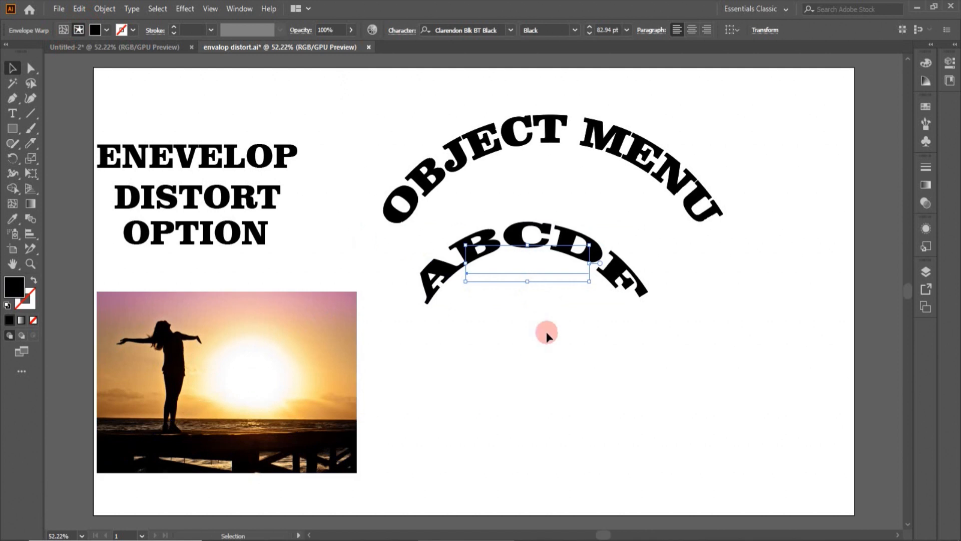
pyautogui.hotkey('ctrl', 'shift', 'v')
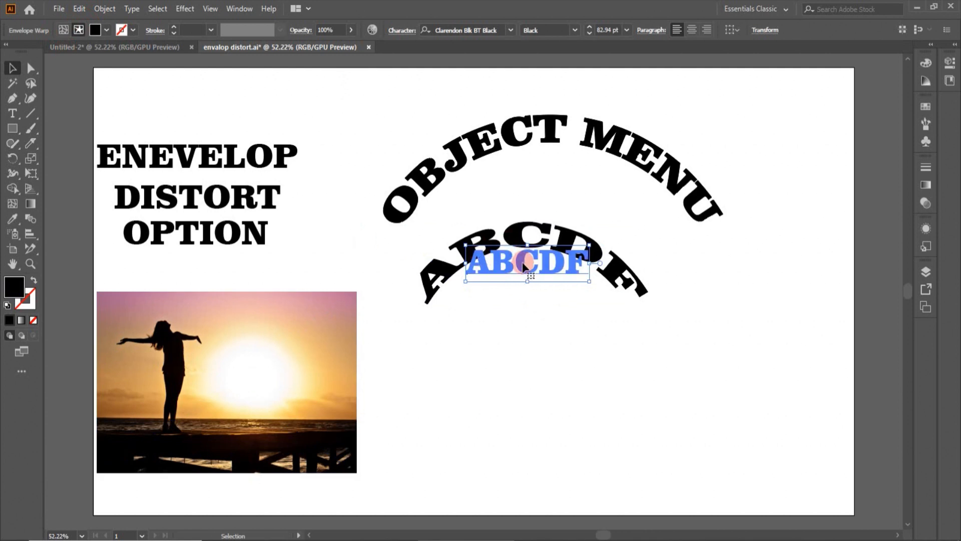
pyautogui.click(63, 31)
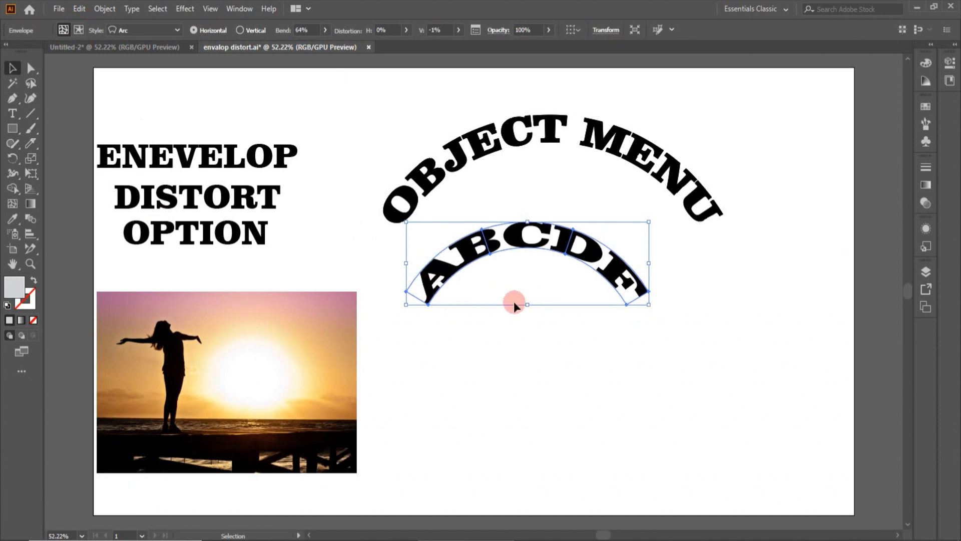
# - Reset the ABCDF envelope with a warp in the Arc Upper style, keeping the bend at 64%
pyautogui.click(100, 9)
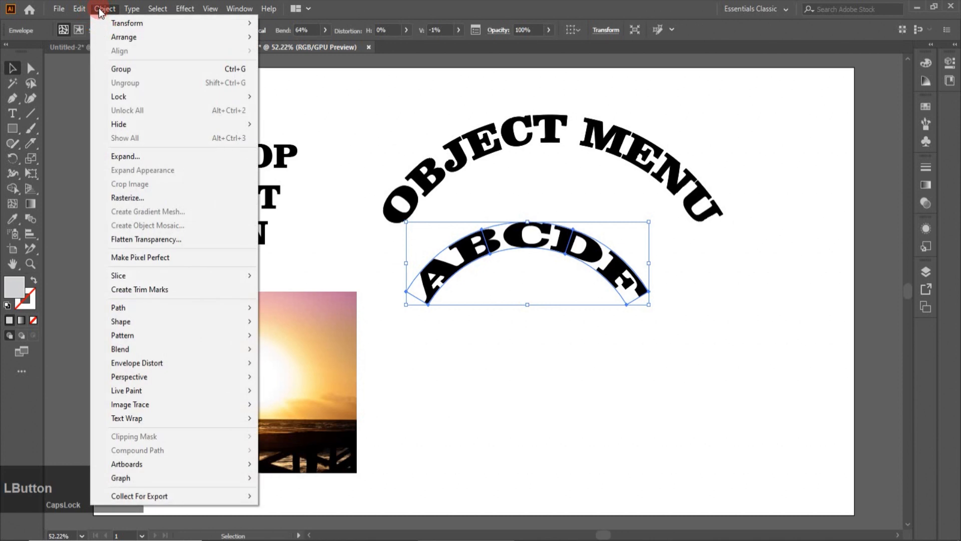
pyautogui.click(163, 363)
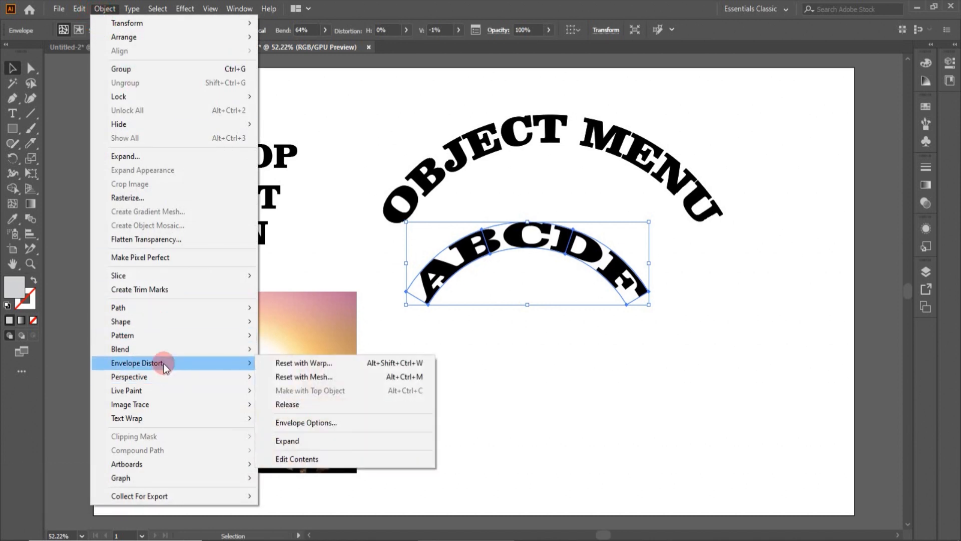
pyautogui.click(299, 361)
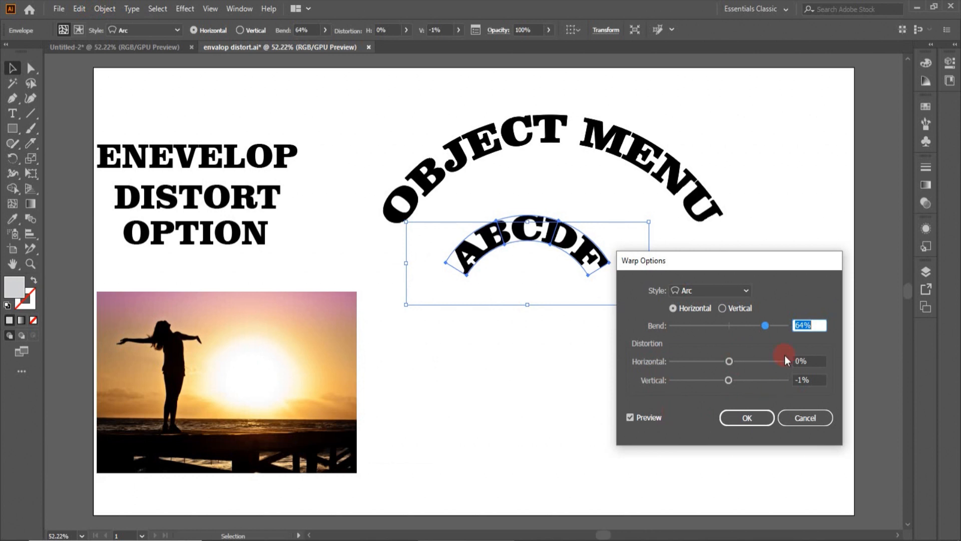
pyautogui.moveTo(777, 264); pyautogui.dragTo(848, 239)
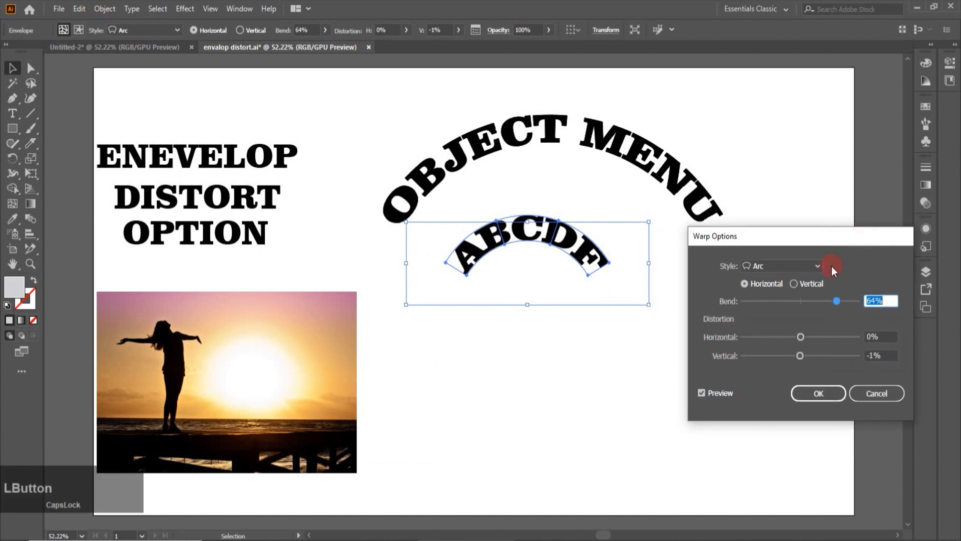
pyautogui.click(819, 266)
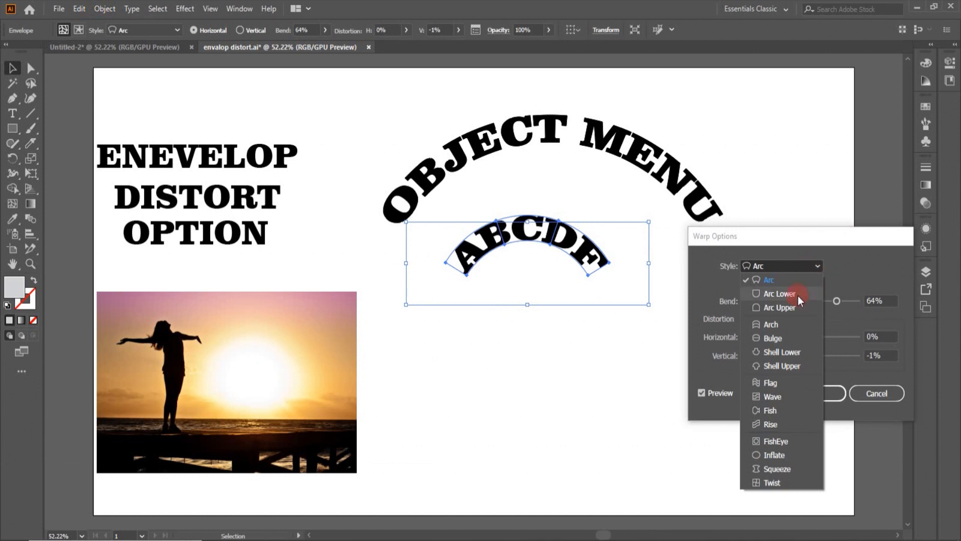
pyautogui.click(789, 308)
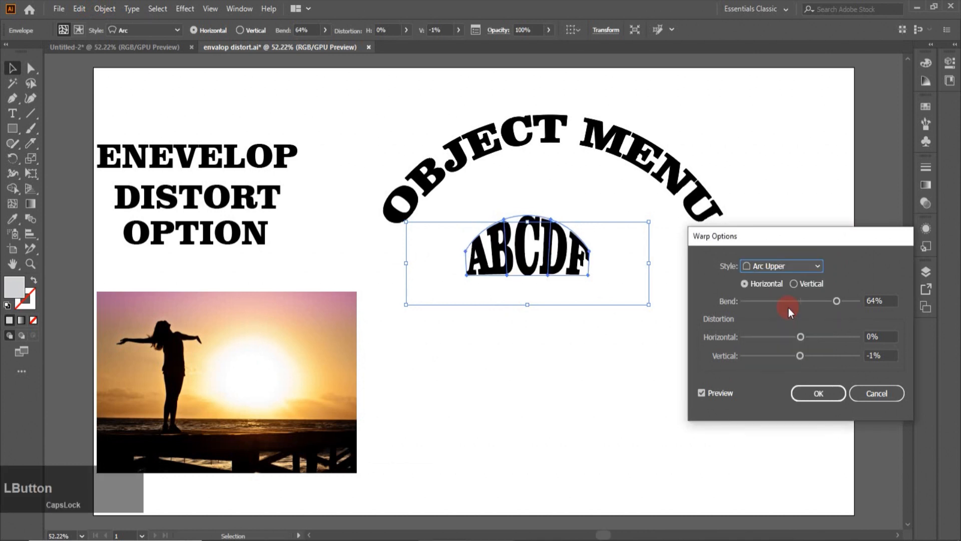
pyautogui.click(830, 395)
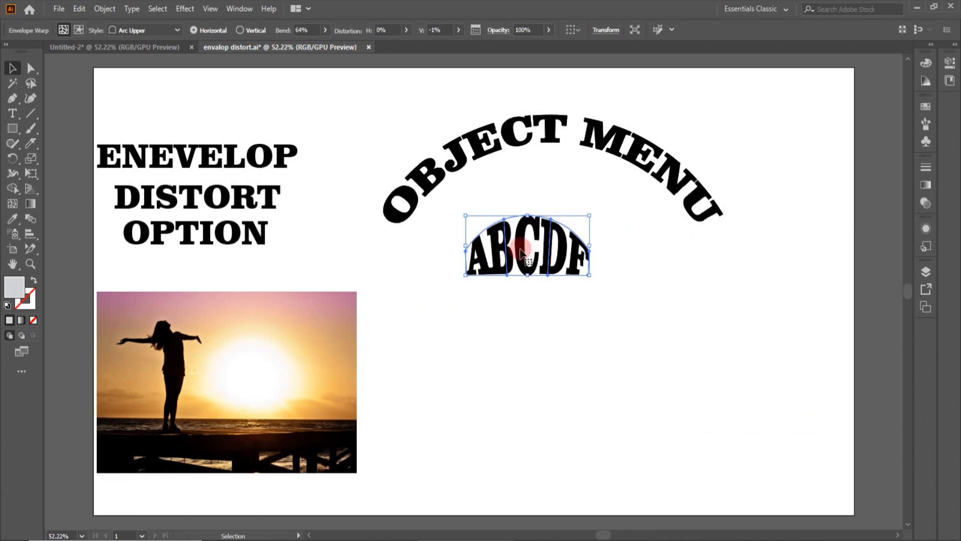
pyautogui.click(175, 31)
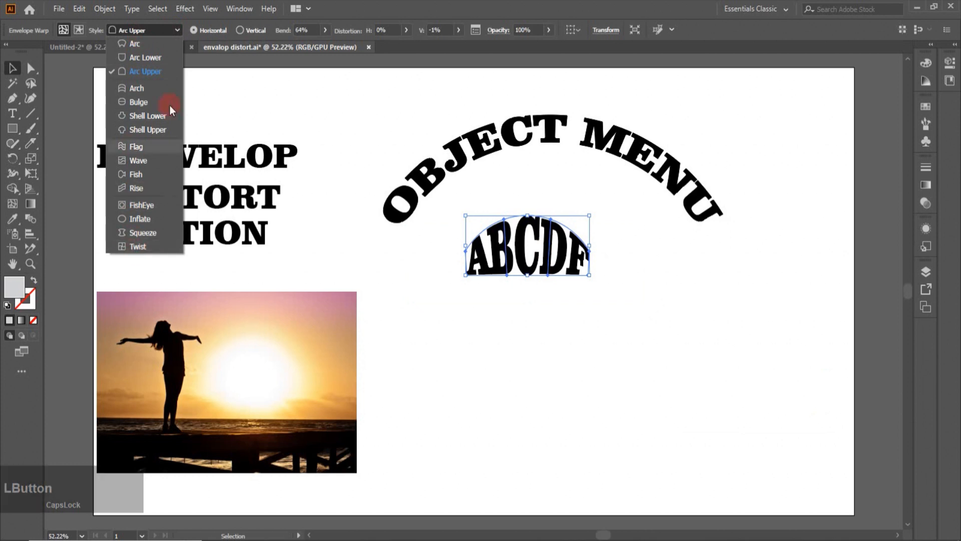
pyautogui.click(189, 32)
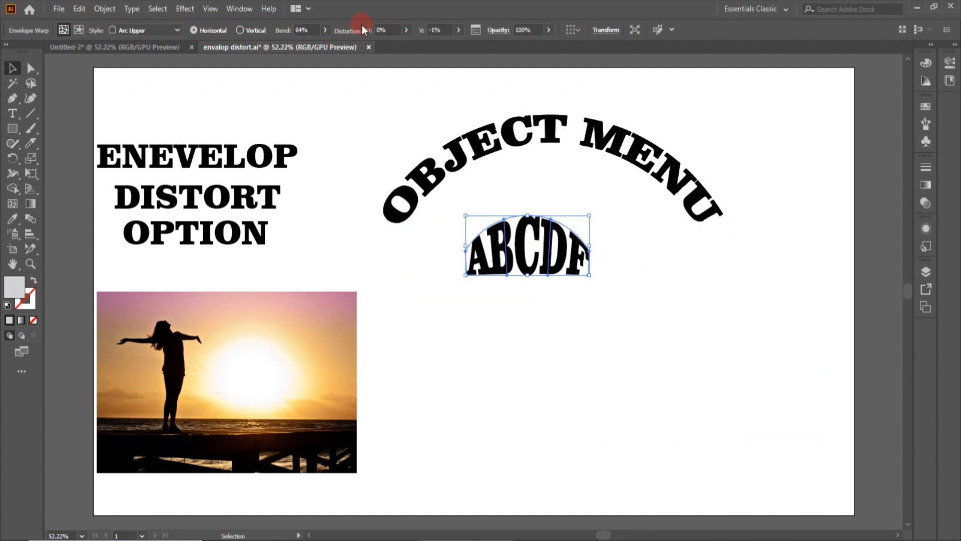
# - Expand the ABCDF envelope into editable outlines, then deselect and reselect the resulting group
pyautogui.click(105, 9)
pyautogui.moveTo(168, 367)
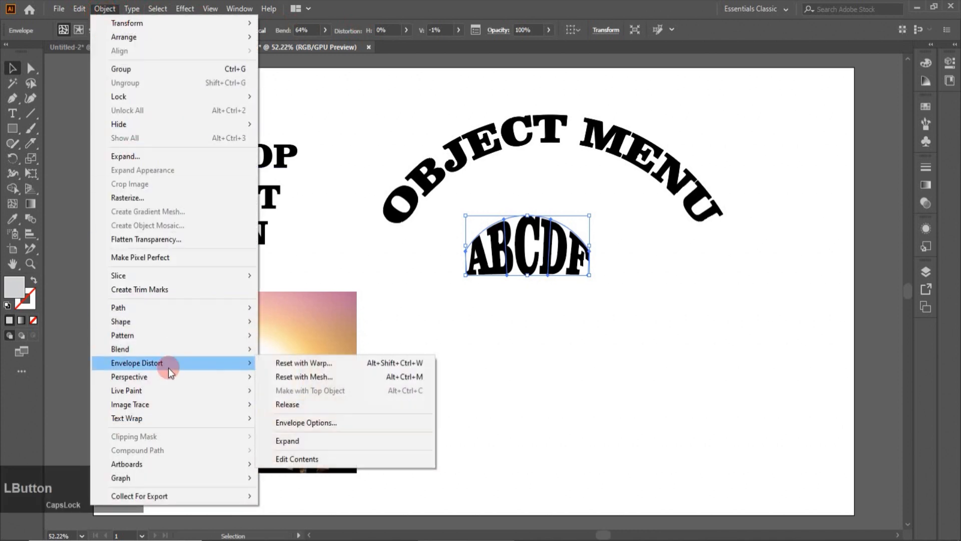
pyautogui.click(290, 441)
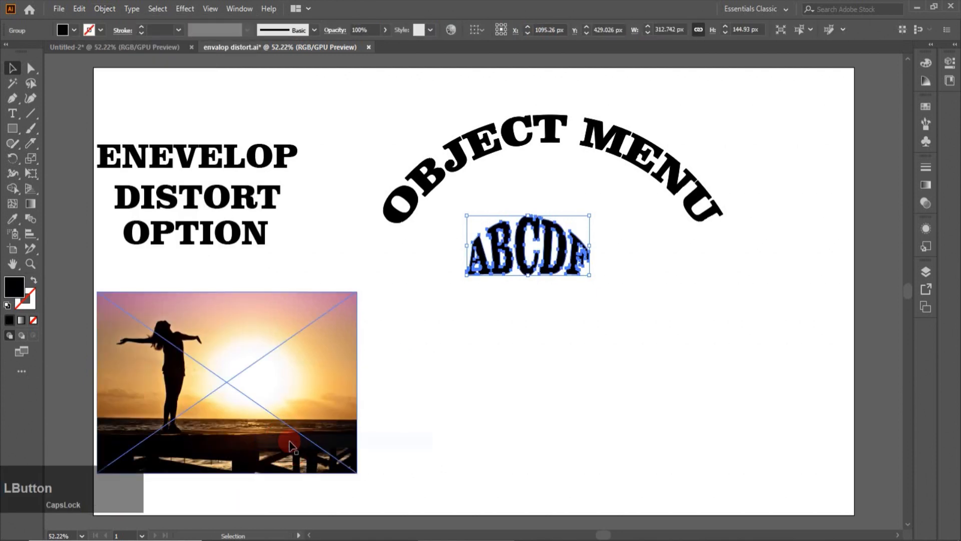
pyautogui.click(510, 360)
pyautogui.click(527, 271)
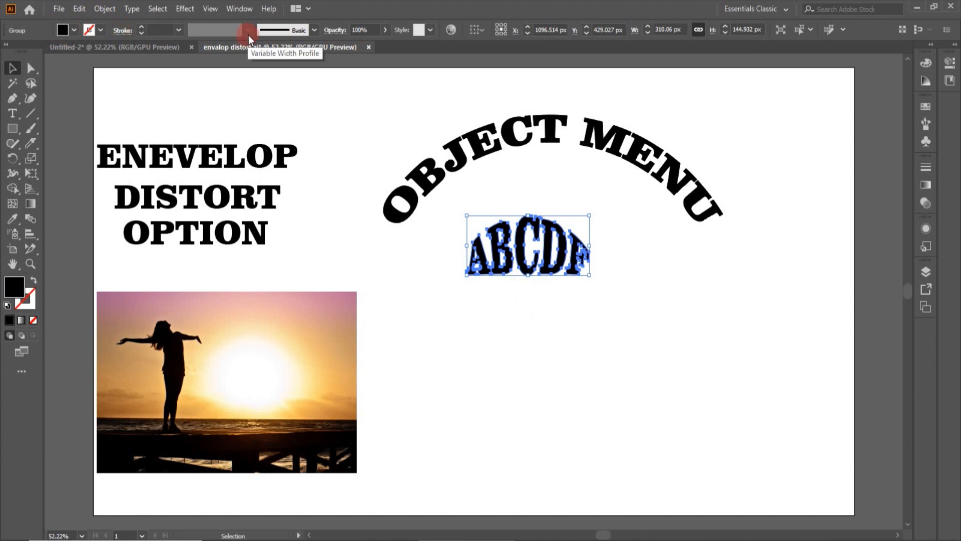
# - Delete the expanded ABCDF group and move the sunset photo beneath the arced OBJECT MENU text
pyautogui.click(98, 12)
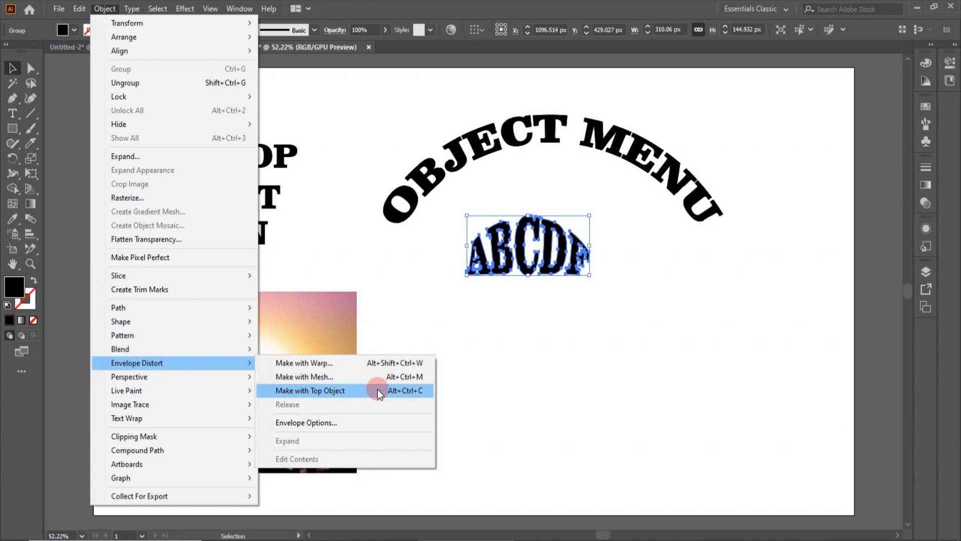
pyautogui.moveTo(327, 345); pyautogui.dragTo(451, 359)
pyautogui.click(524, 271)
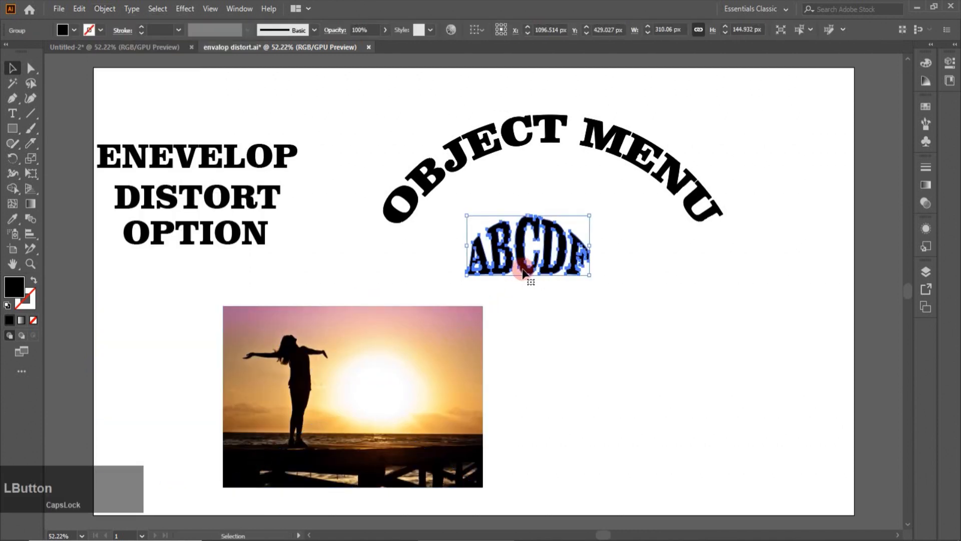
pyautogui.press('Delete')
pyautogui.moveTo(359, 332); pyautogui.dragTo(550, 282)
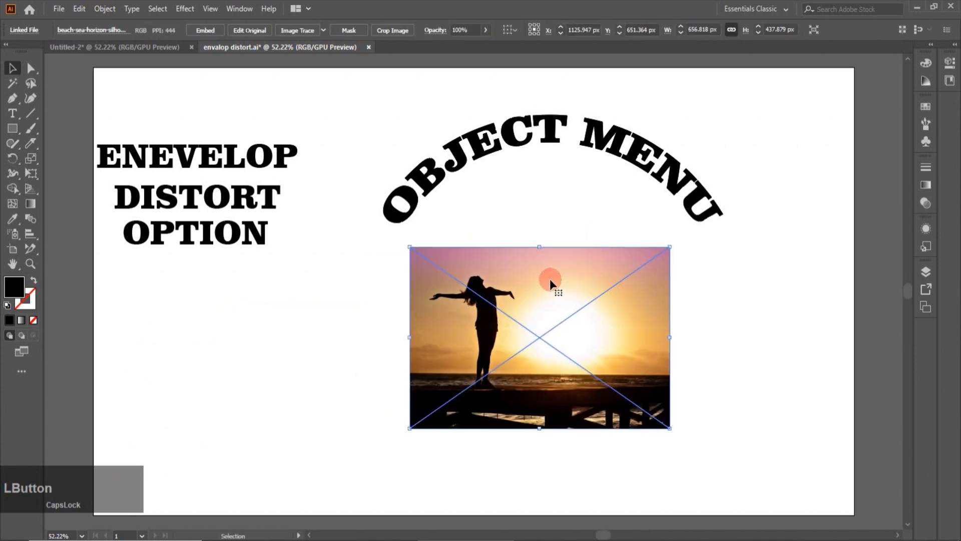
# - Embed the sunset photo and distort it with an Arc warp envelope at 64% bend
pyautogui.click(210, 30)
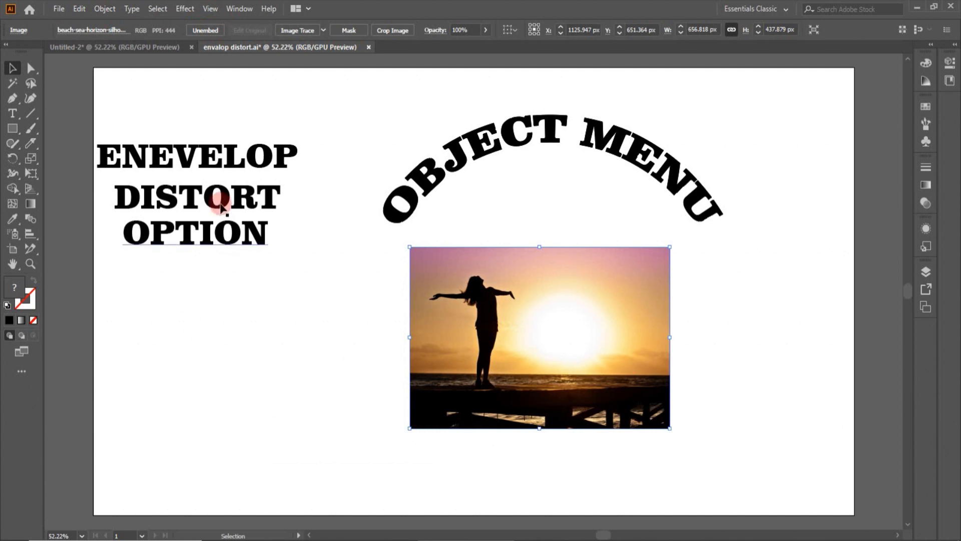
pyautogui.click(102, 9)
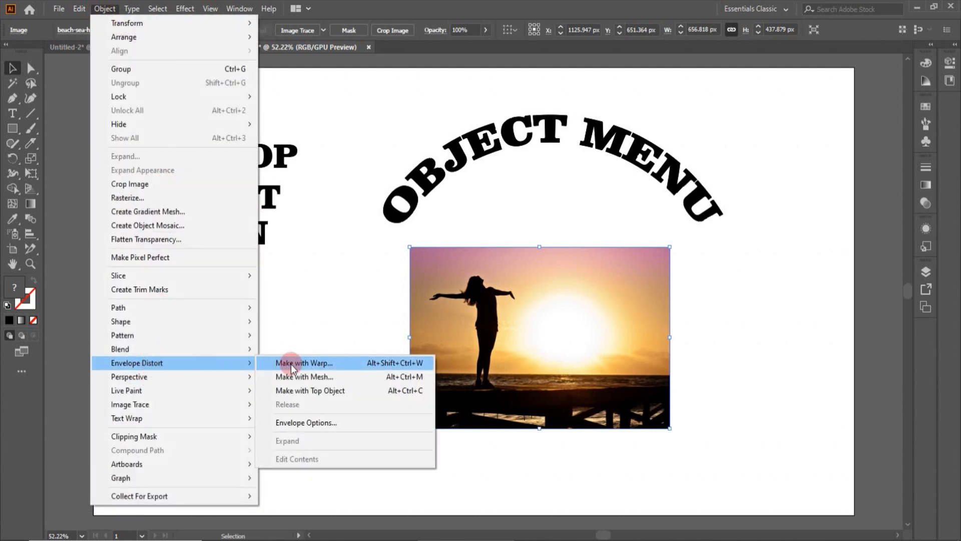
pyautogui.click(290, 364)
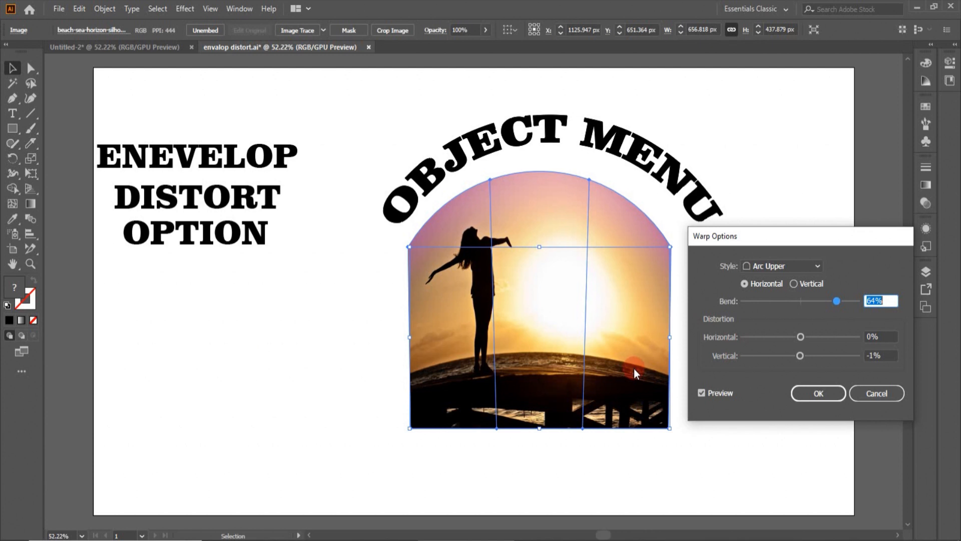
pyautogui.click(818, 266)
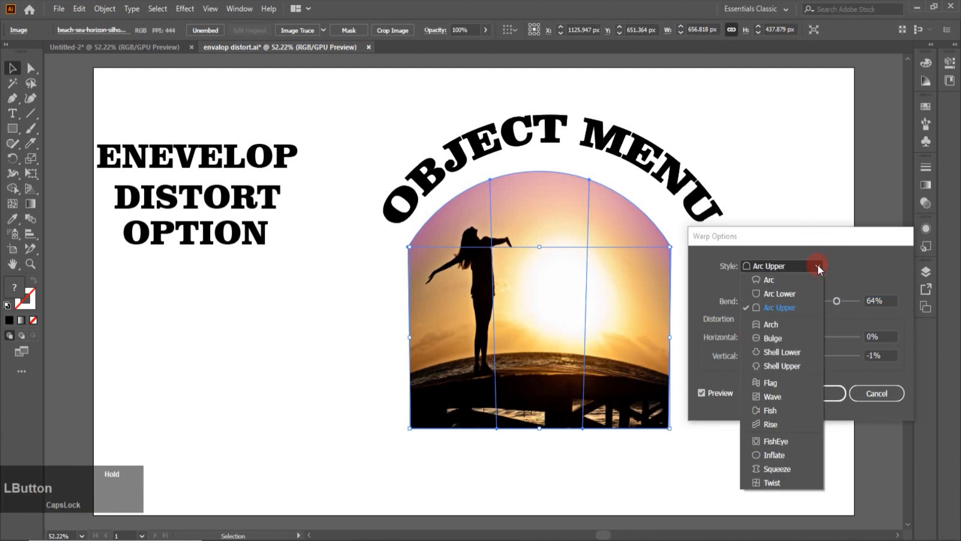
pyautogui.click(776, 280)
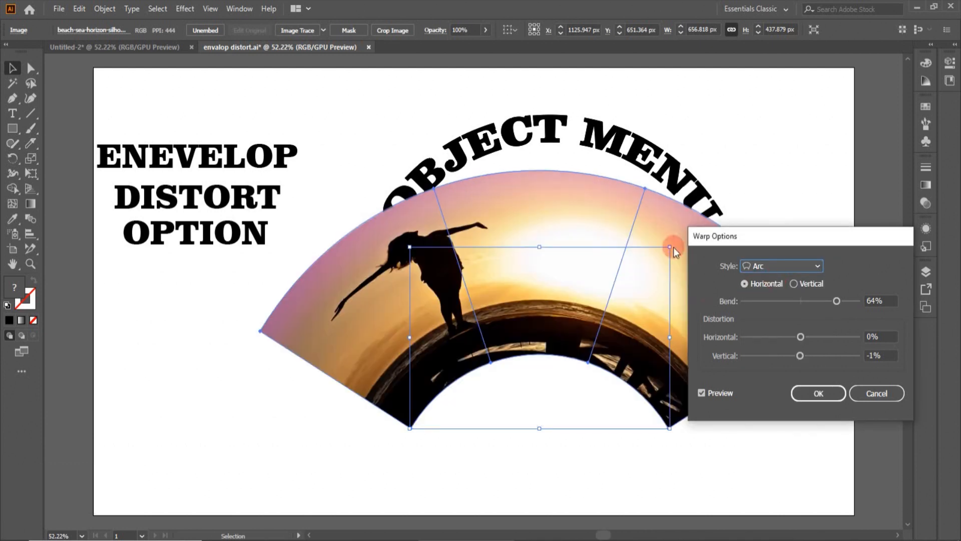
pyautogui.click(794, 397)
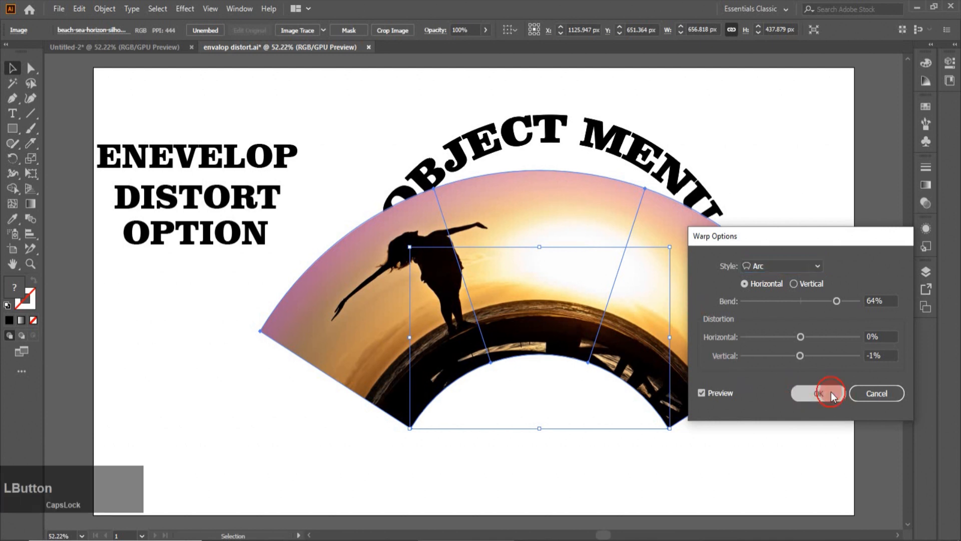
pyautogui.click(620, 479)
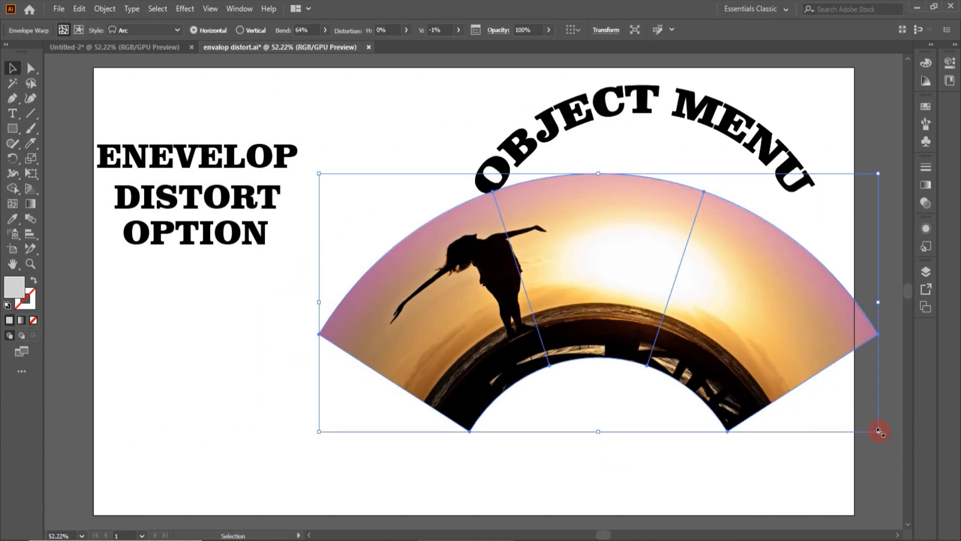
# - Scale the warped photo down to about 1198 px wide and centre it beneath the arced OBJECT MENU text
pyautogui.moveTo(880, 432); pyautogui.dragTo(692, 452)
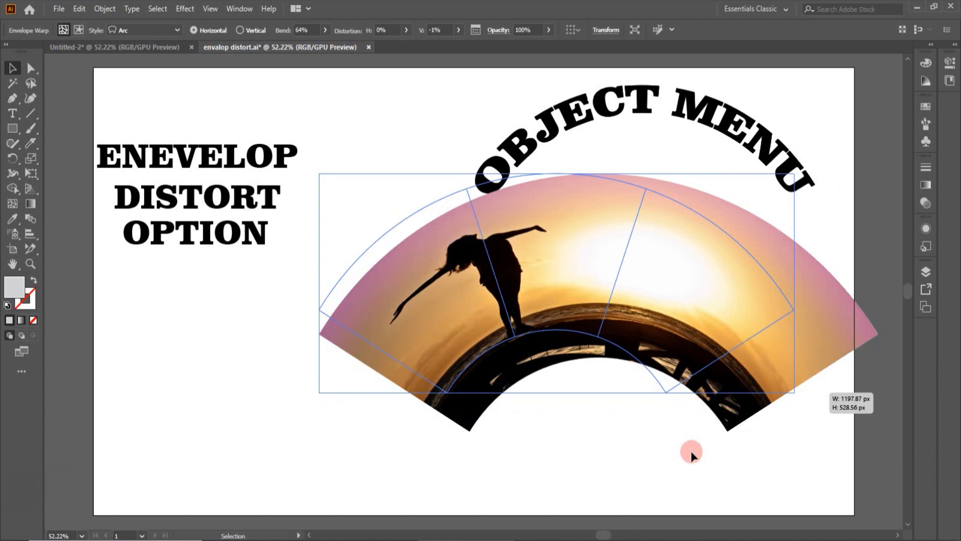
pyautogui.click(565, 437)
pyautogui.moveTo(568, 297); pyautogui.dragTo(680, 297)
# - Move the ENEVELOP DISTORT OPTION text up and draw a large unfilled circle below it with the Ellipse tool
pyautogui.moveTo(90, 105); pyautogui.dragTo(248, 176)
pyautogui.click(235, 232)
pyautogui.click(13, 146)
pyautogui.click(19, 132)
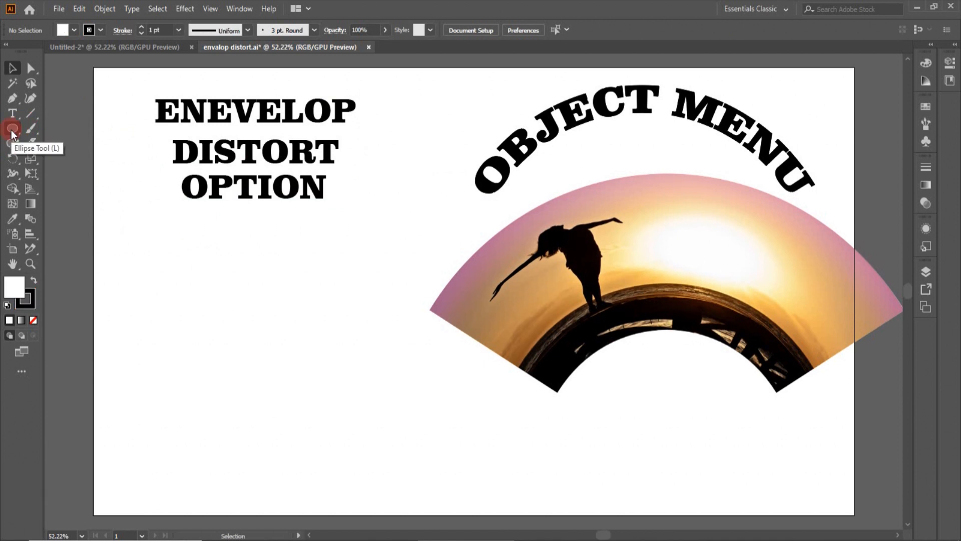
pyautogui.moveTo(196, 282); pyautogui.dragTo(367, 494)
pyautogui.click(13, 68)
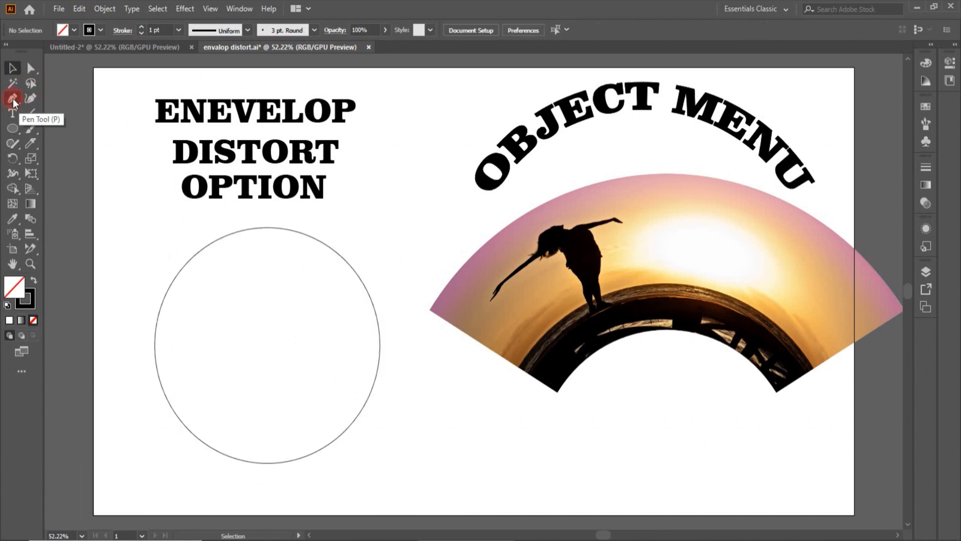
# - Draw a wavy path across the upper part of the circle with the Pen tool and place a copy across the lower part
pyautogui.click(13, 99)
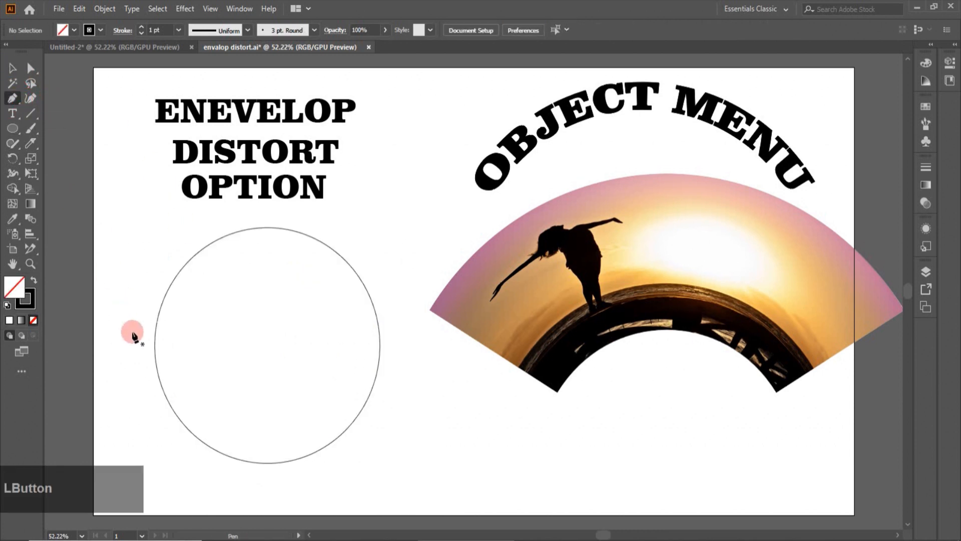
pyautogui.click(120, 329)
pyautogui.moveTo(245, 293); pyautogui.dragTo(328, 393)
pyautogui.click(373, 259)
pyautogui.click(12, 68)
# - Split the circle into three slices along the wavy paths with the Shape Builder tool, removing the overhanging path ends
pyautogui.moveTo(108, 238); pyautogui.dragTo(247, 448)
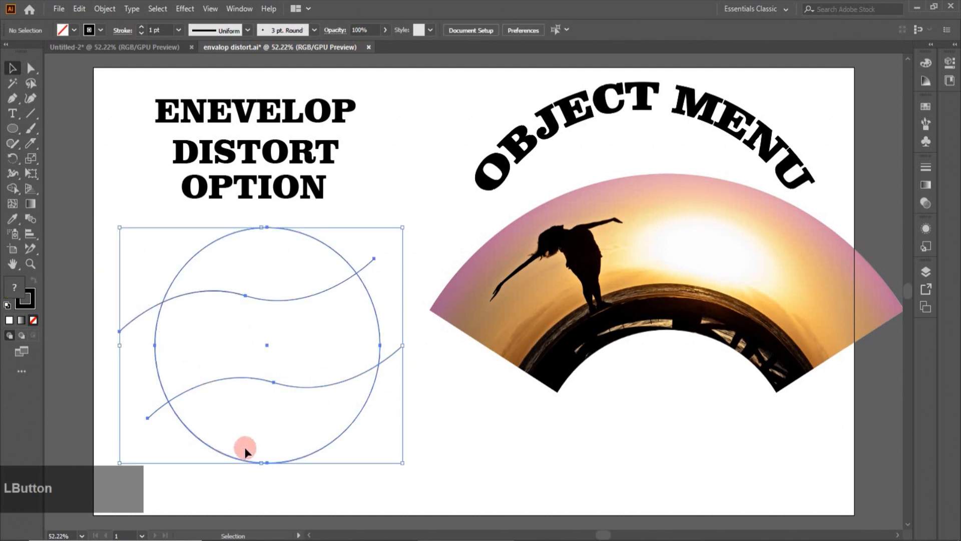
pyautogui.click(12, 188)
pyautogui.click(238, 257)
pyautogui.click(242, 347)
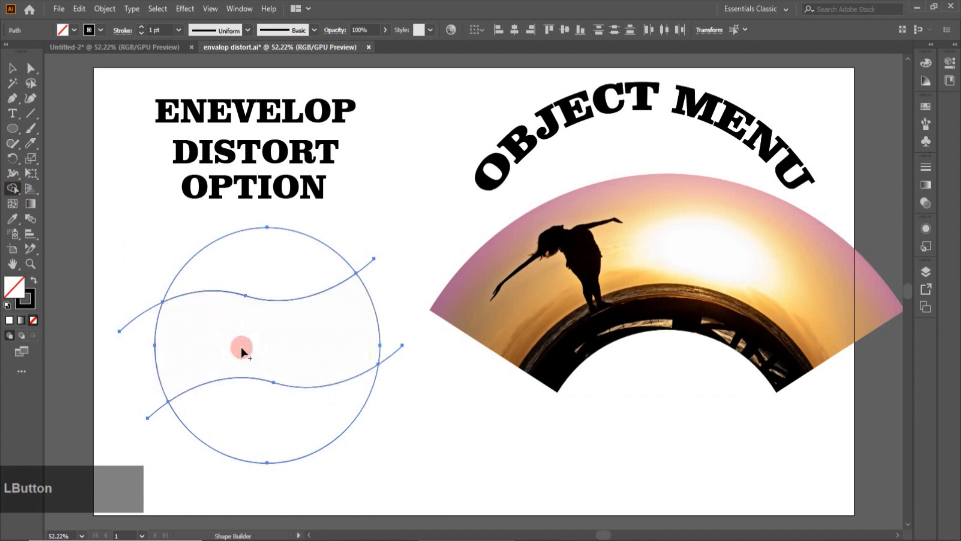
pyautogui.click(255, 426)
pyautogui.moveTo(126, 310); pyautogui.dragTo(144, 356)
pyautogui.moveTo(166, 441); pyautogui.dragTo(168, 445)
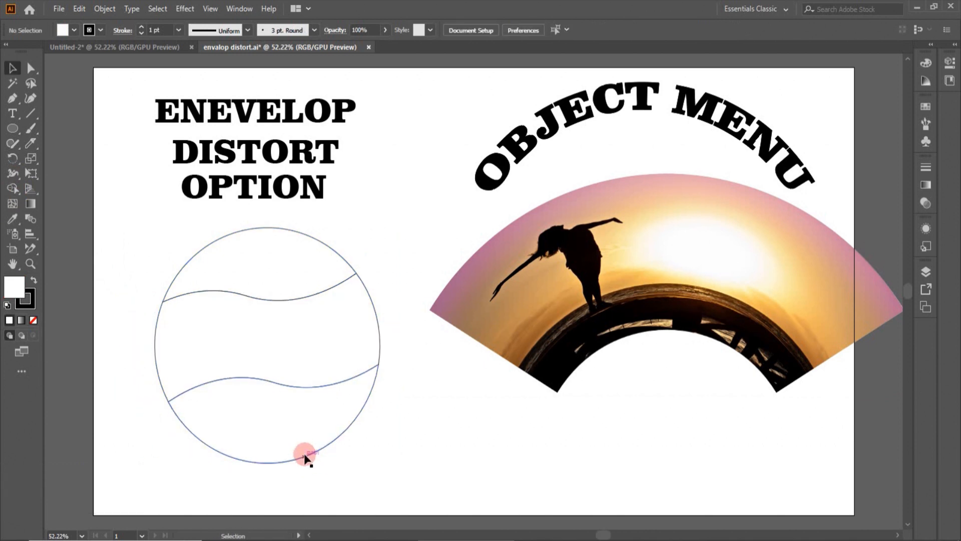
# - Move the lower slice slightly down and the upper slice slightly up to leave small gaps around the middle slice
pyautogui.moveTo(306, 453); pyautogui.dragTo(308, 465)
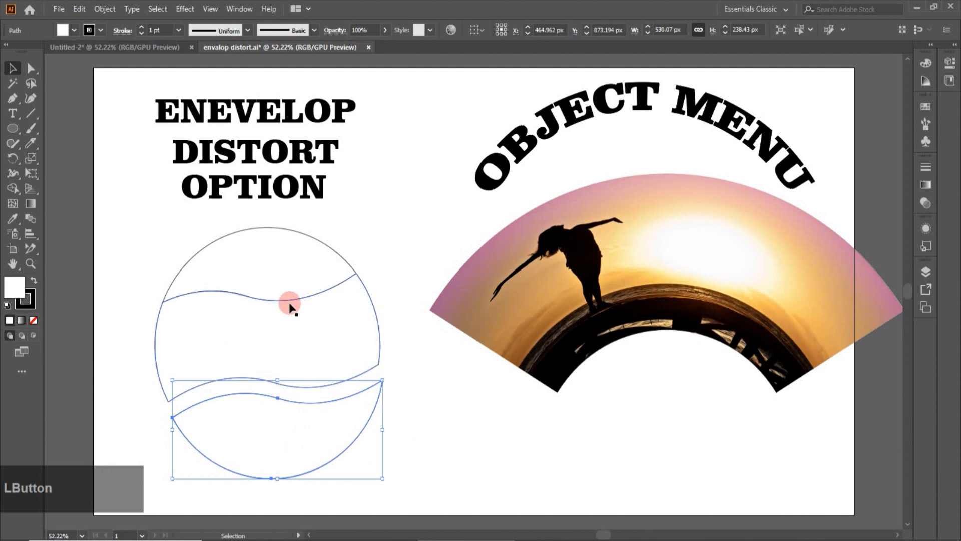
pyautogui.moveTo(282, 280); pyautogui.dragTo(279, 269)
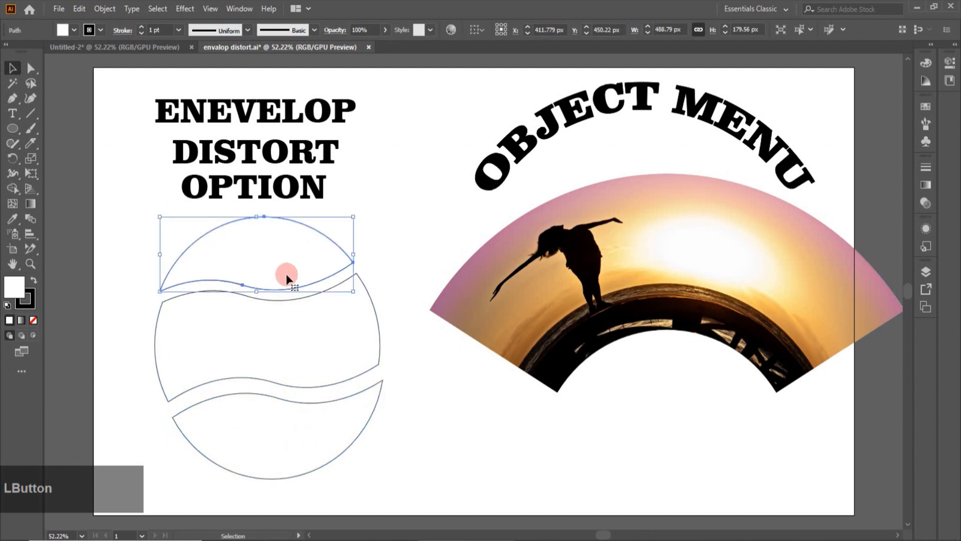
pyautogui.click(166, 113)
pyautogui.moveTo(165, 112); pyautogui.dragTo(223, 192)
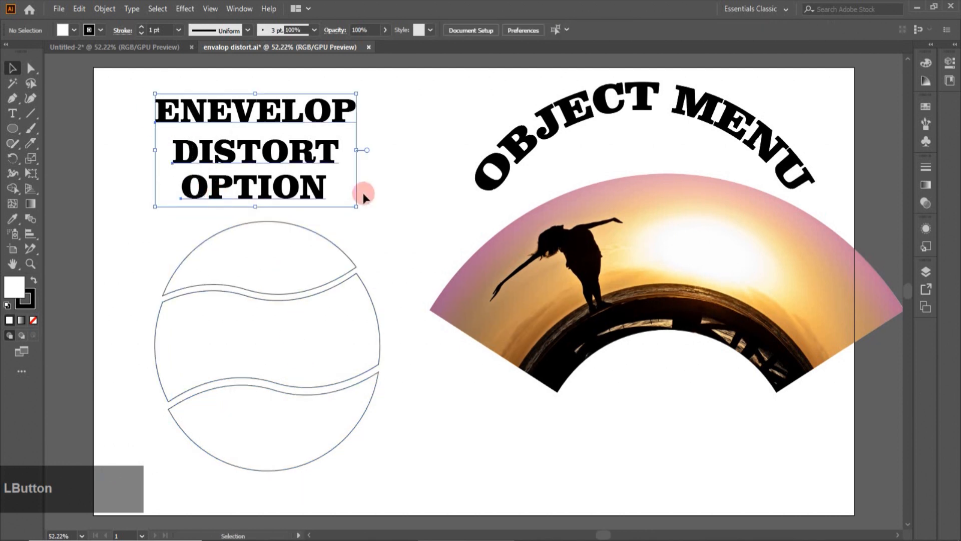
pyautogui.click(75, 30)
pyautogui.click(50, 70)
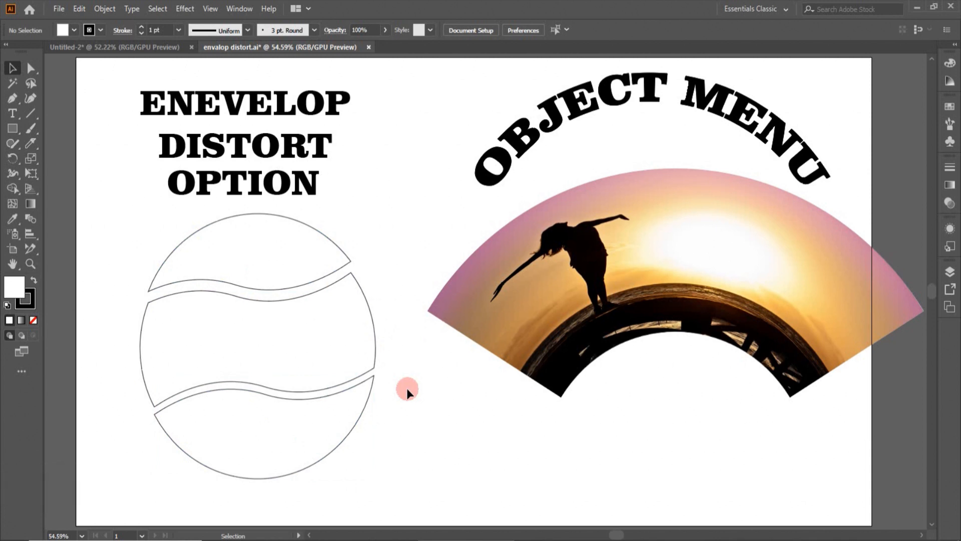
# - Fill all three words of the ENEVELOP DISTORT OPTION text with the mauve swatch
pyautogui.moveTo(138, 70); pyautogui.dragTo(212, 203)
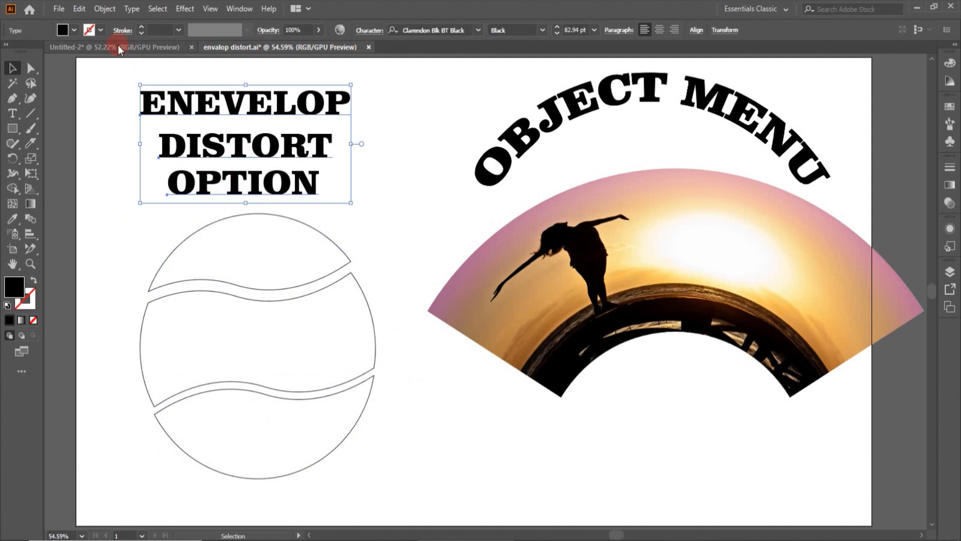
pyautogui.click(75, 30)
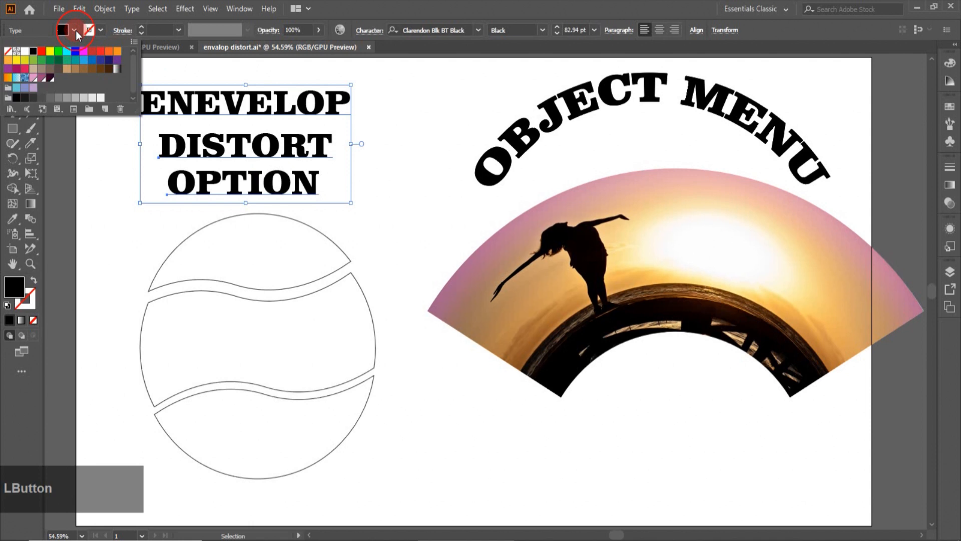
pyautogui.click(43, 79)
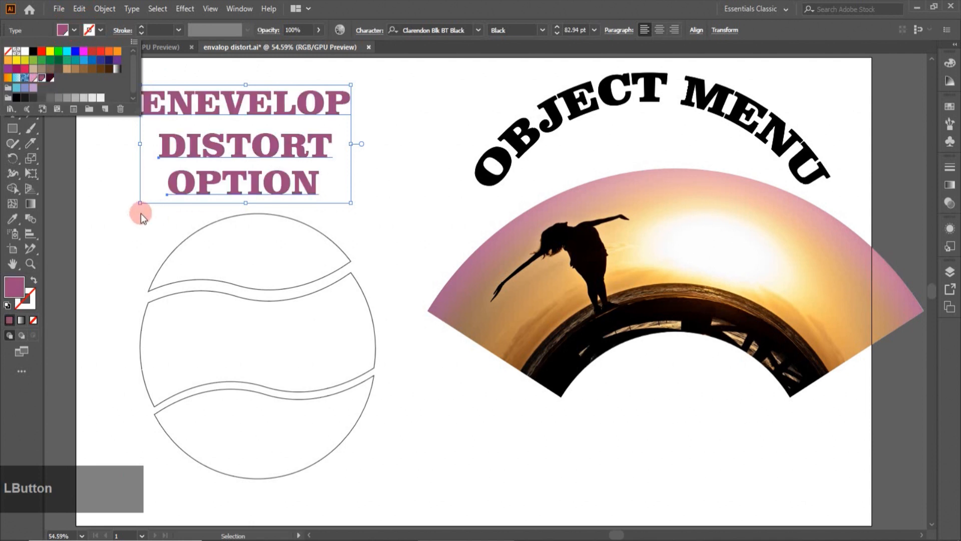
pyautogui.click(126, 209)
# - Move the word ENEVELOP onto the circle's upper slice and envelope-distort it into that slice using Make with Top Object
pyautogui.moveTo(241, 91); pyautogui.dragTo(319, 245)
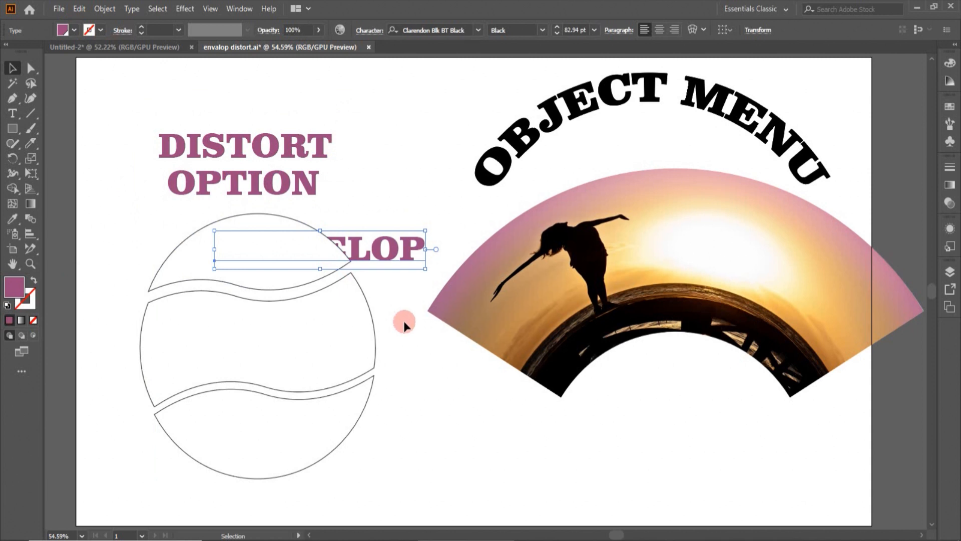
pyautogui.click(405, 325)
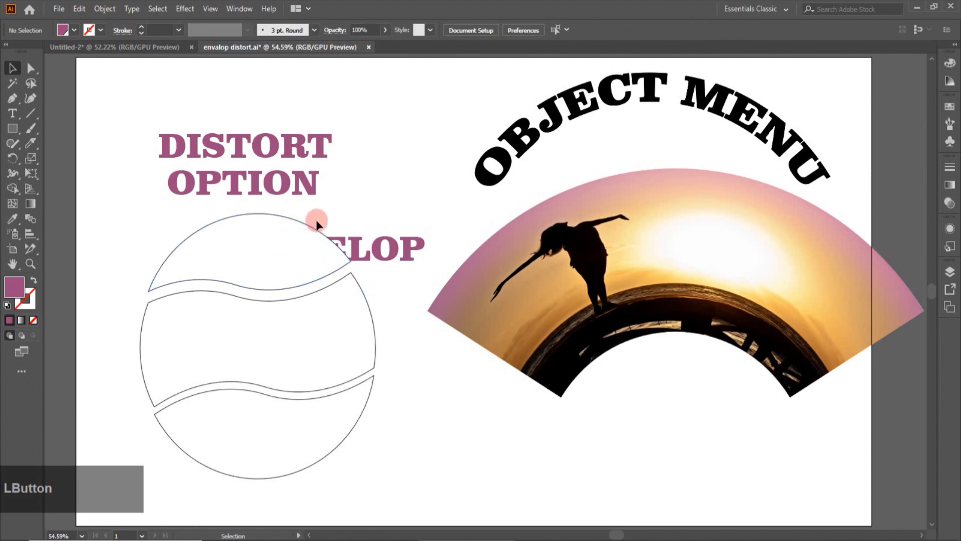
pyautogui.moveTo(317, 208); pyautogui.dragTo(359, 264)
pyautogui.click(105, 8)
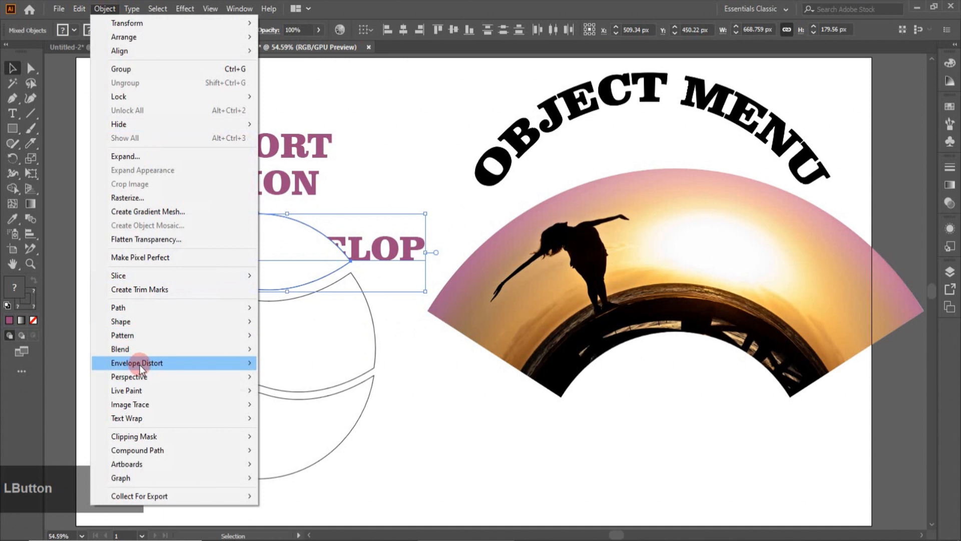
pyautogui.click(140, 363)
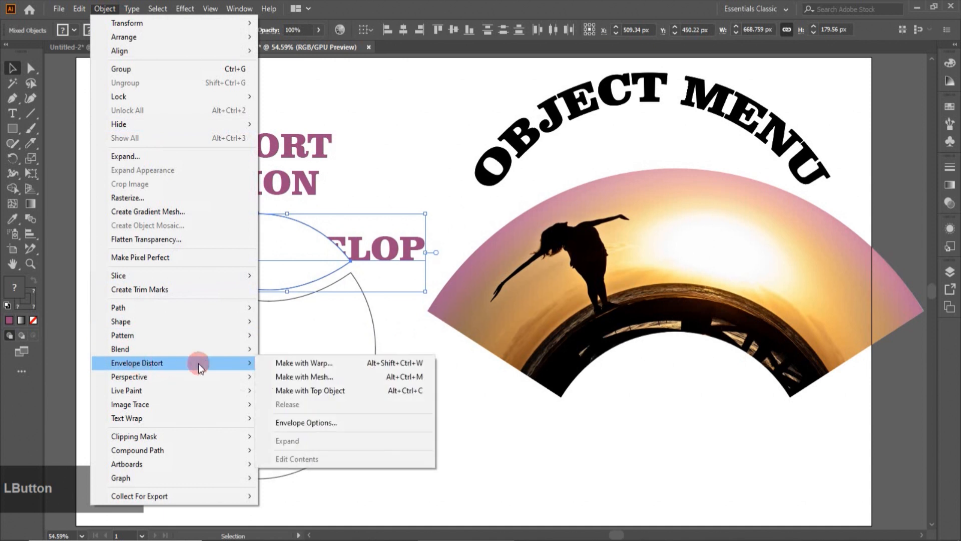
pyautogui.click(294, 389)
pyautogui.moveTo(183, 242); pyautogui.dragTo(184, 241)
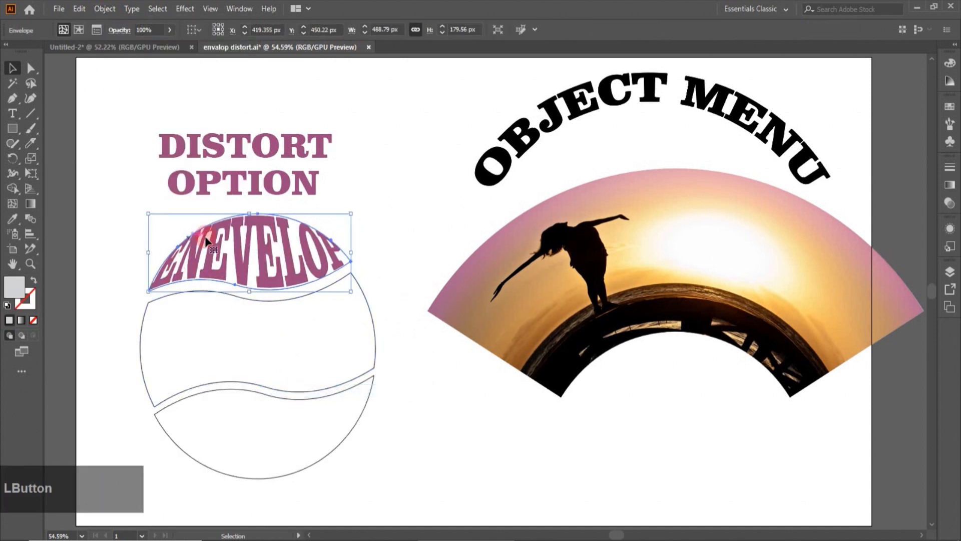
pyautogui.click(343, 261)
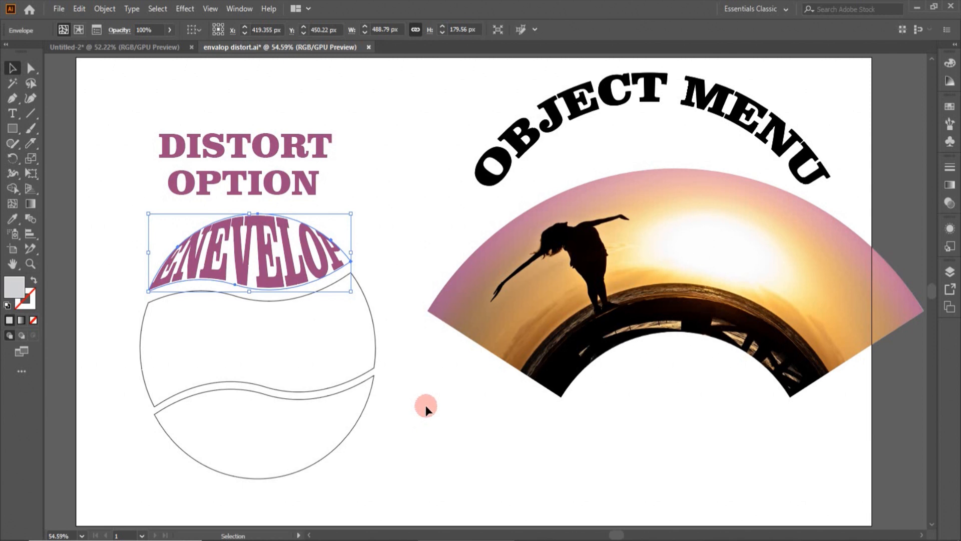
pyautogui.click(437, 239)
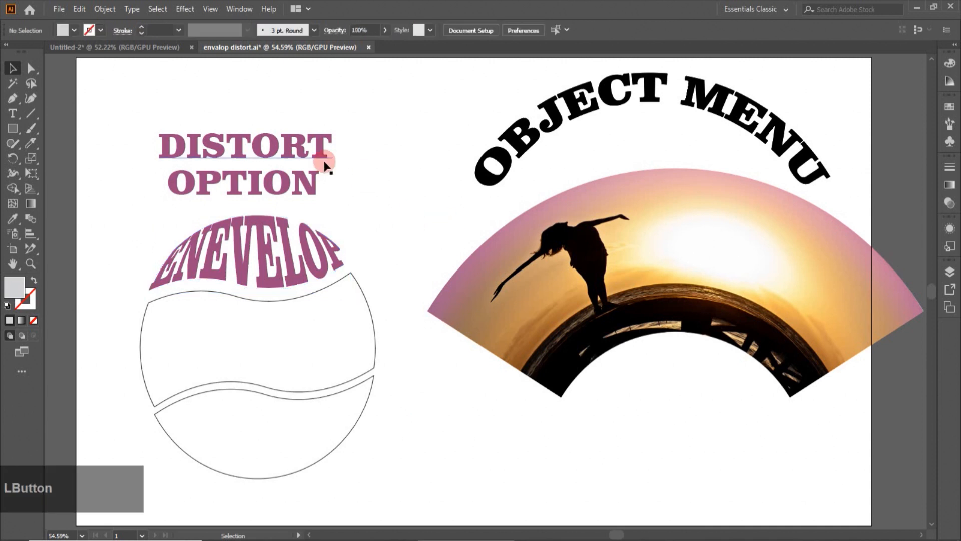
# - Move the word DISTORT onto the middle slice and envelope-distort it into that slice using Make with Top Object
pyautogui.moveTo(324, 156)
pyautogui.mouseDown()
pyautogui.moveTo(371, 211)
pyautogui.moveTo(428, 346)
pyautogui.mouseUp()
pyautogui.keyDown('shift'); pyautogui.click(350, 275); pyautogui.keyUp('shift')
pyautogui.click(105, 9)
pyautogui.moveTo(155, 362)
pyautogui.click(306, 393)
# - Move the word OPTION onto the lower slice and envelope-distort it into that slice using Make with Top Object
pyautogui.moveTo(296, 180); pyautogui.dragTo(414, 425)
pyautogui.moveTo(341, 483); pyautogui.dragTo(382, 403)
pyautogui.click(105, 8)
pyautogui.moveTo(240, 364)
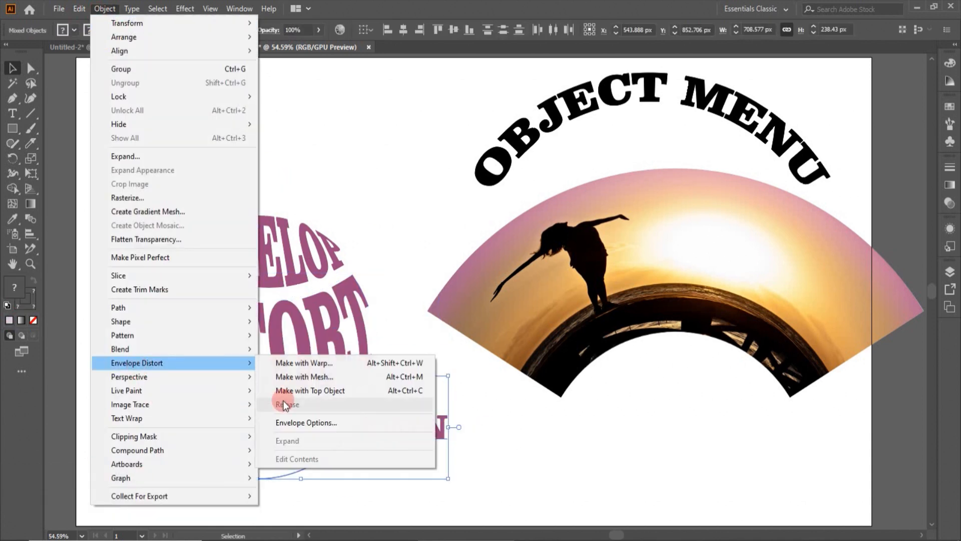
pyautogui.click(310, 391)
pyautogui.click(437, 433)
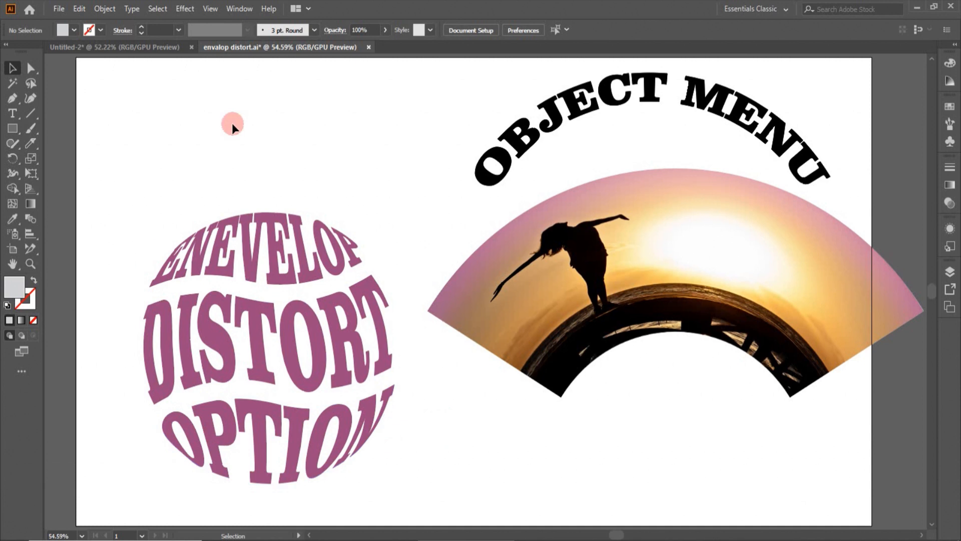
# - Group the three distorted words and expand their envelopes into editable outlines
pyautogui.moveTo(120, 194); pyautogui.dragTo(260, 464)
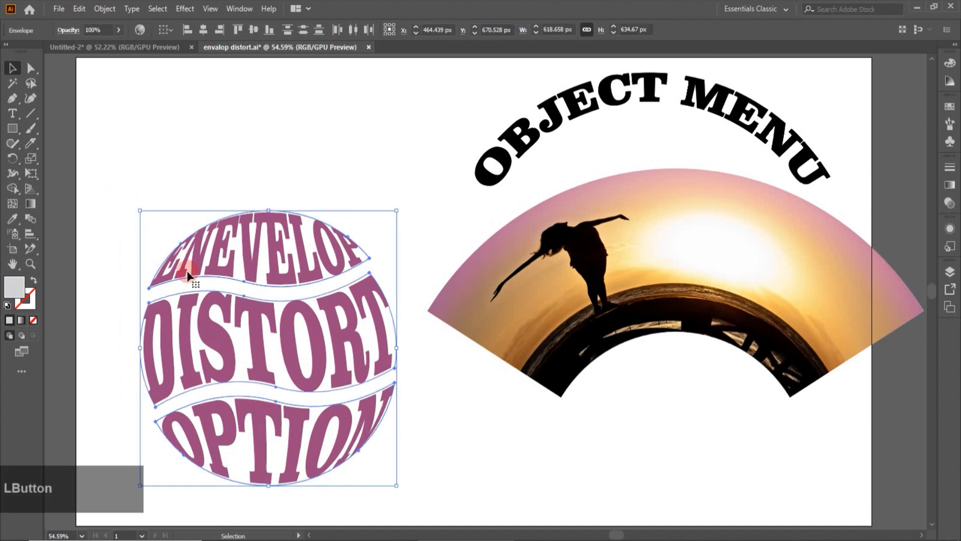
pyautogui.hotkey('ctrl', 'g')
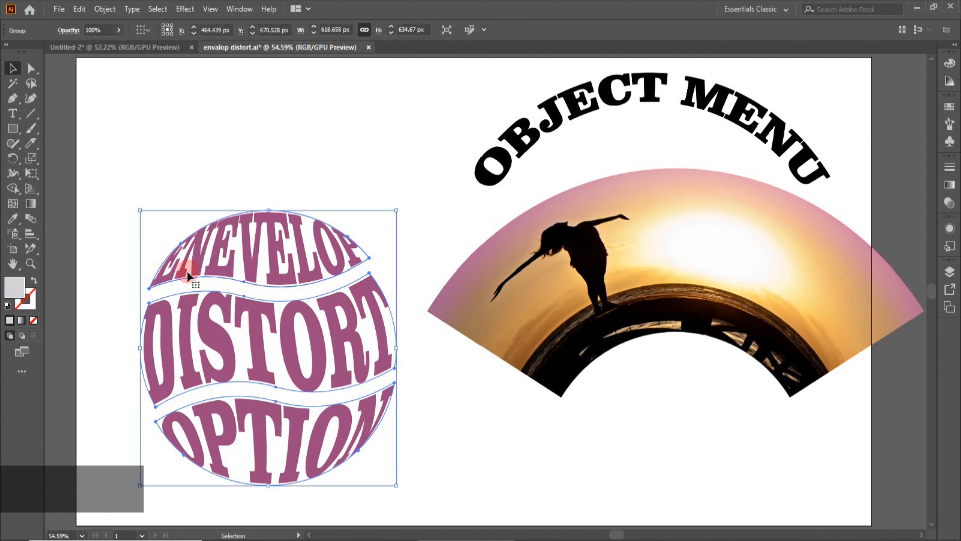
pyautogui.click(104, 11)
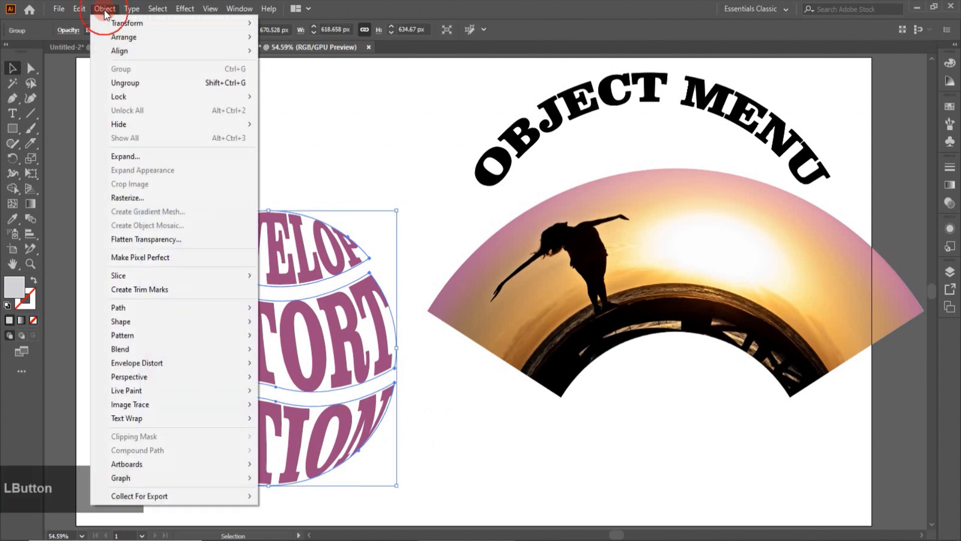
pyautogui.click(170, 365)
pyautogui.click(308, 442)
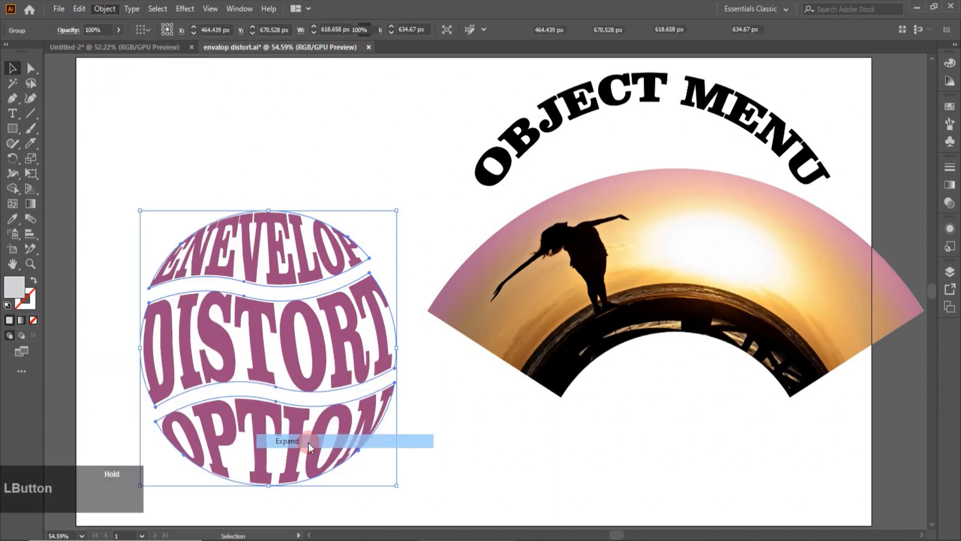
pyautogui.click(435, 430)
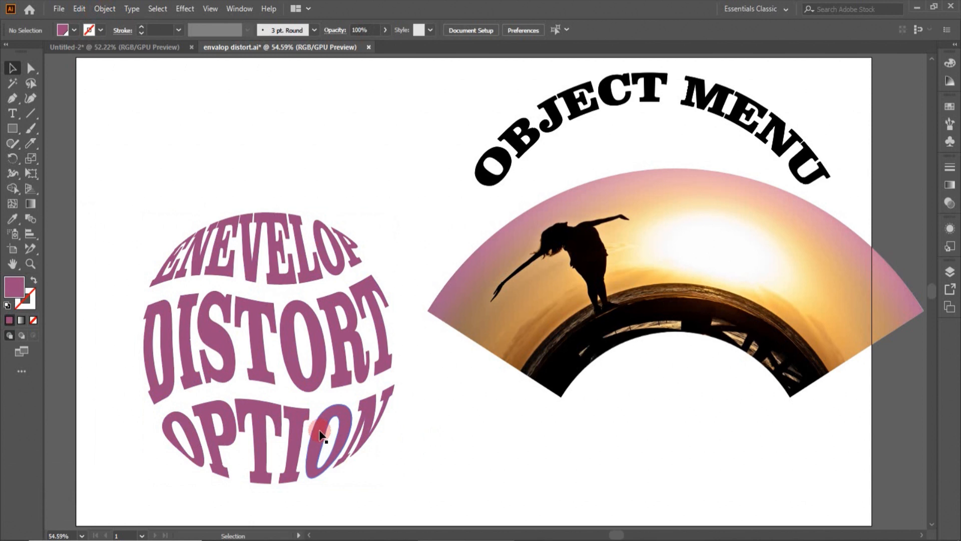
# - Duplicate the distorted word group over the photo, then copy the original group and paste a second copy in place over it
pyautogui.moveTo(321, 433); pyautogui.dragTo(724, 403)
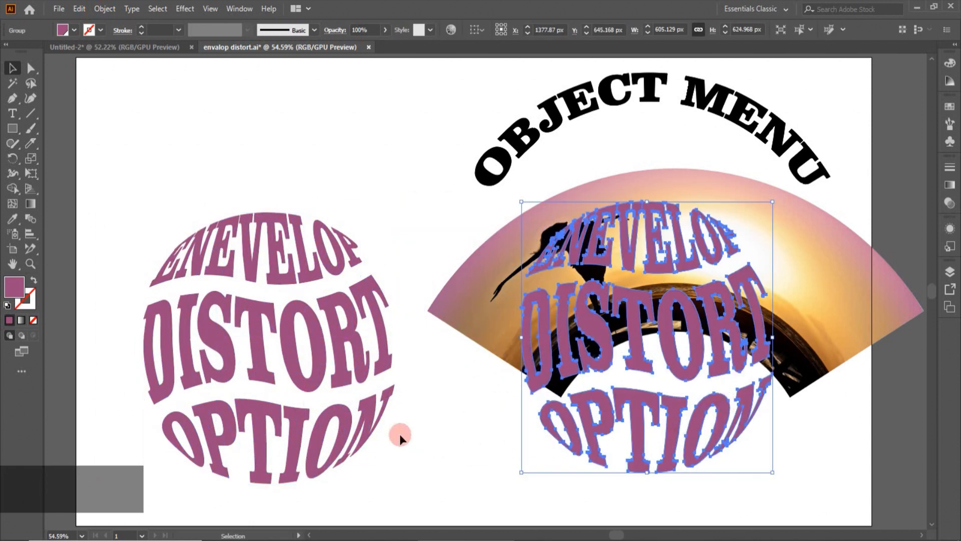
pyautogui.click(229, 369)
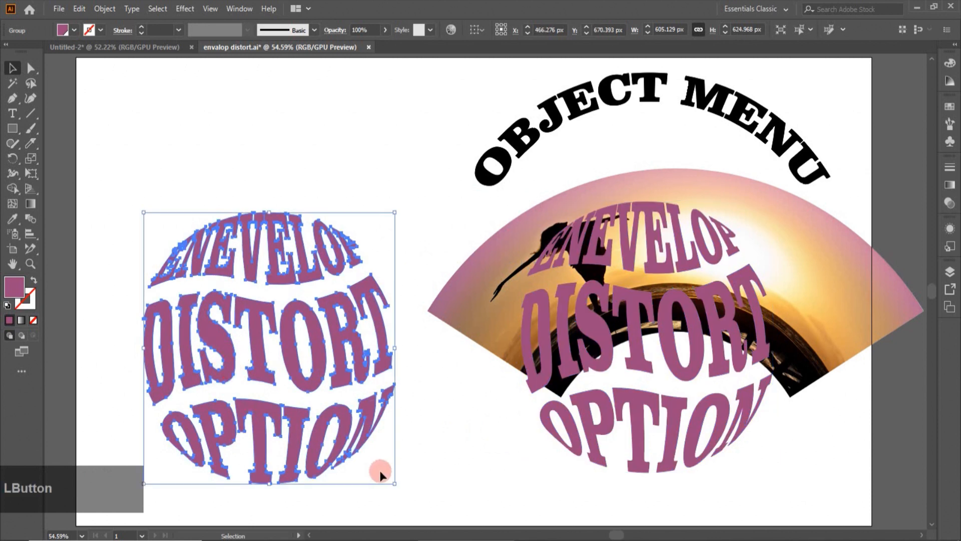
pyautogui.press('ctrl')
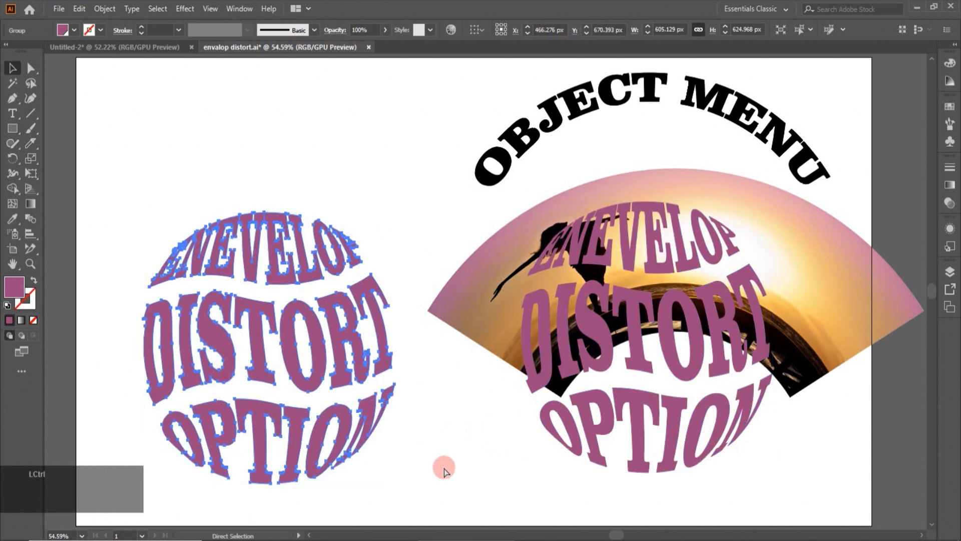
pyautogui.press('ctrl')
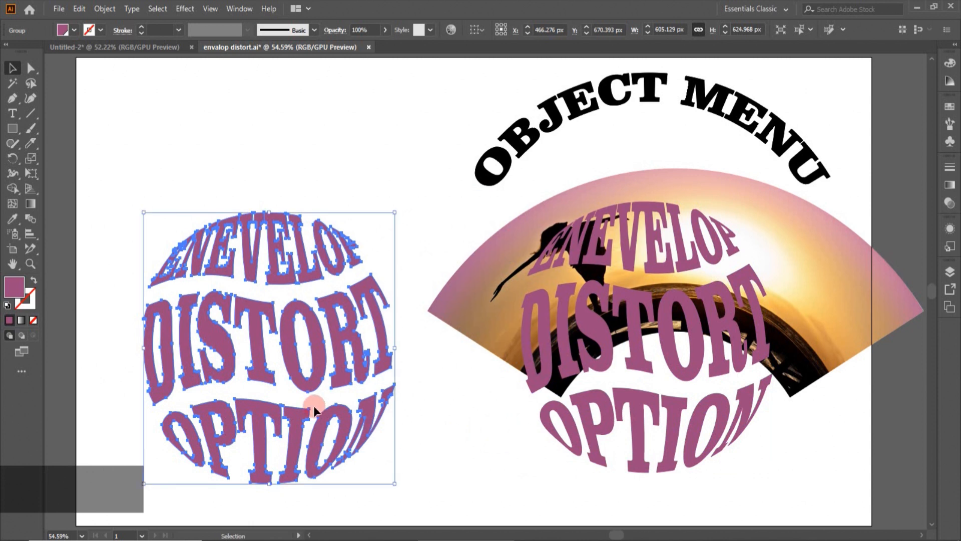
# - Fill the in-place copy with the dark purple swatch and scale it down around its centre to about 60 px wide
pyautogui.click(74, 30)
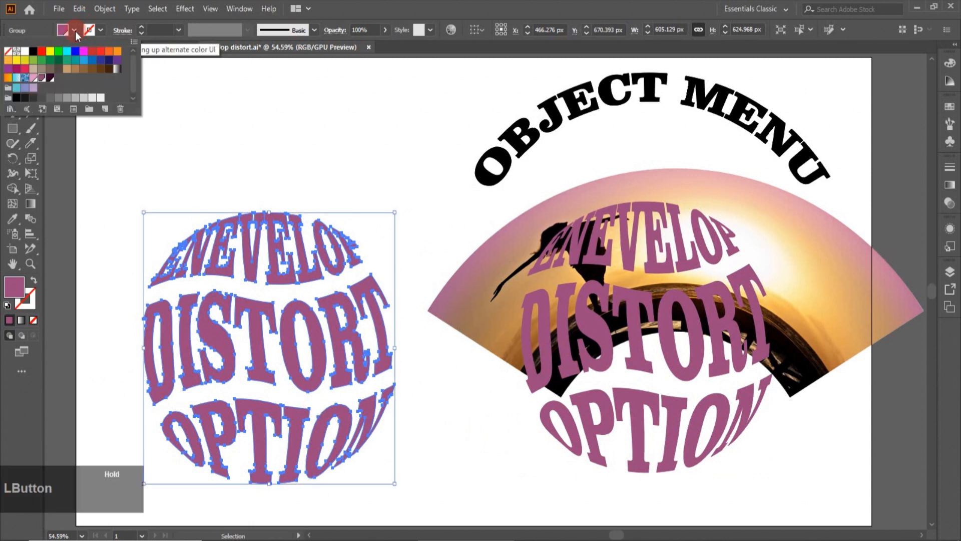
pyautogui.click(50, 79)
pyautogui.click(335, 158)
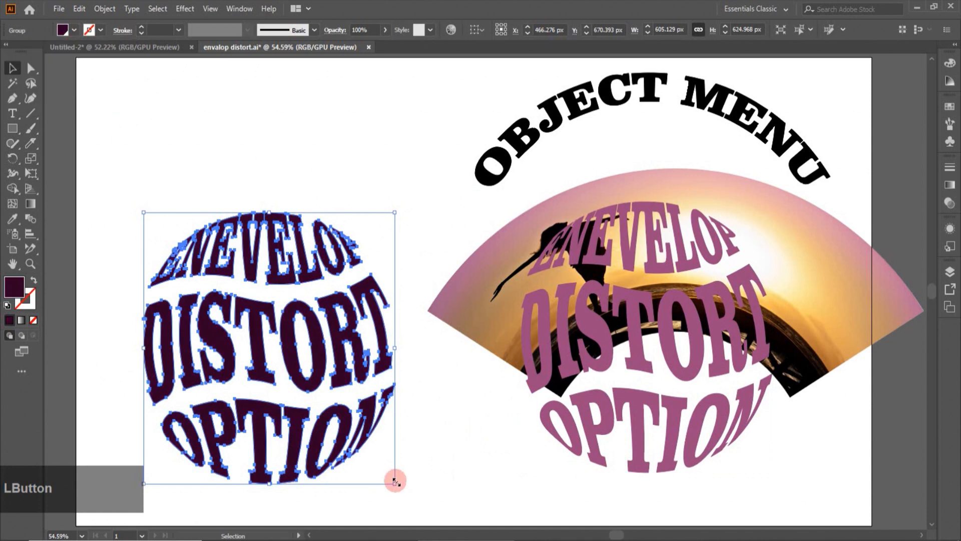
pyautogui.moveTo(395, 481); pyautogui.dragTo(282, 376)
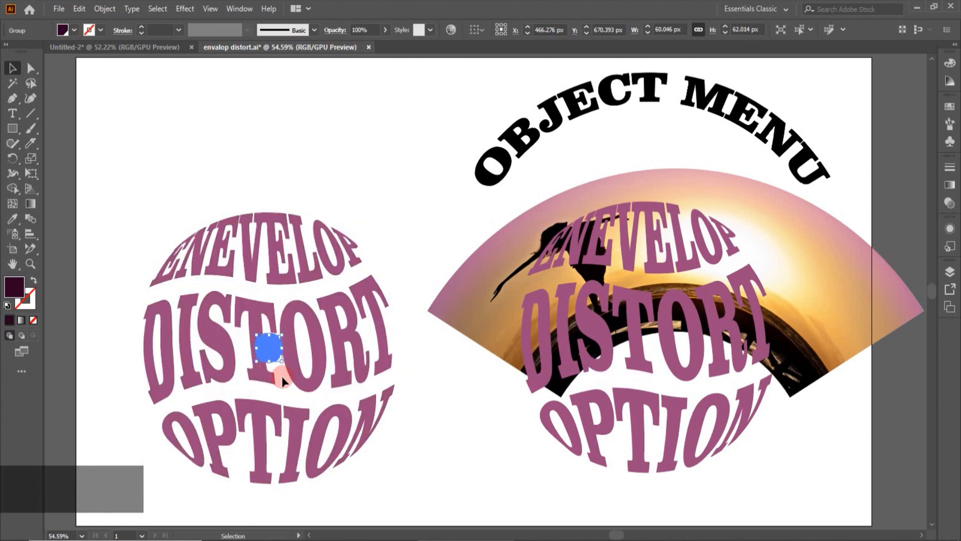
# - Send the small dark word group behind the full-size words
pyautogui.rightClick(268, 344)
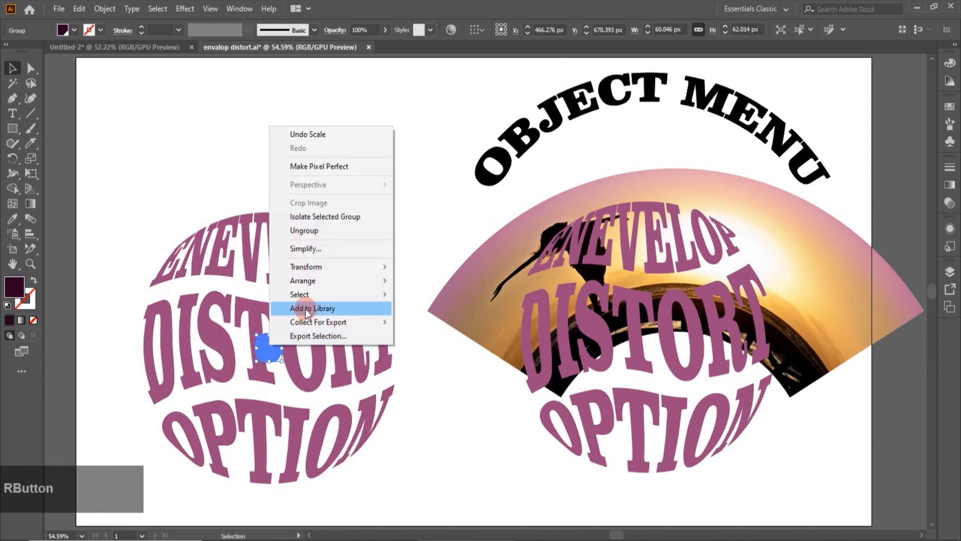
pyautogui.moveTo(377, 281)
pyautogui.click(427, 323)
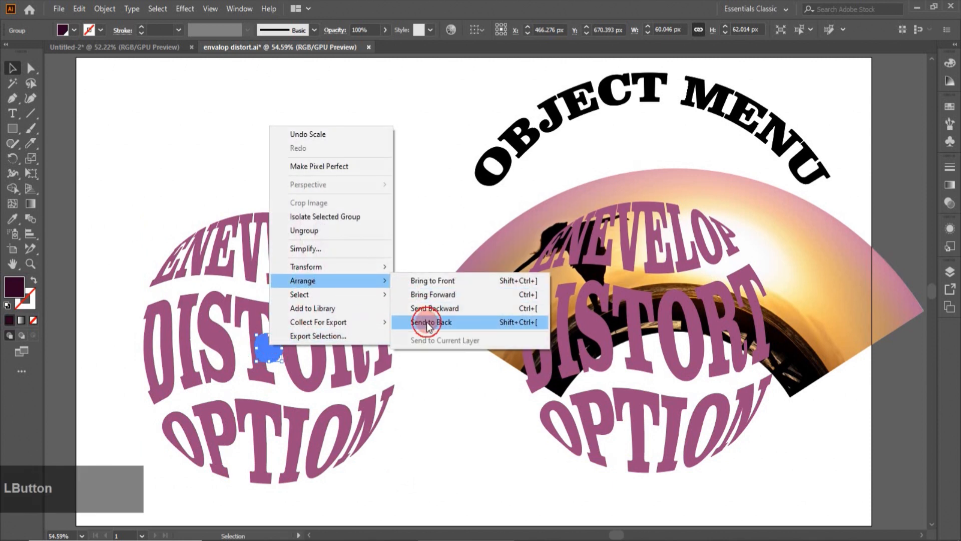
pyautogui.click(407, 389)
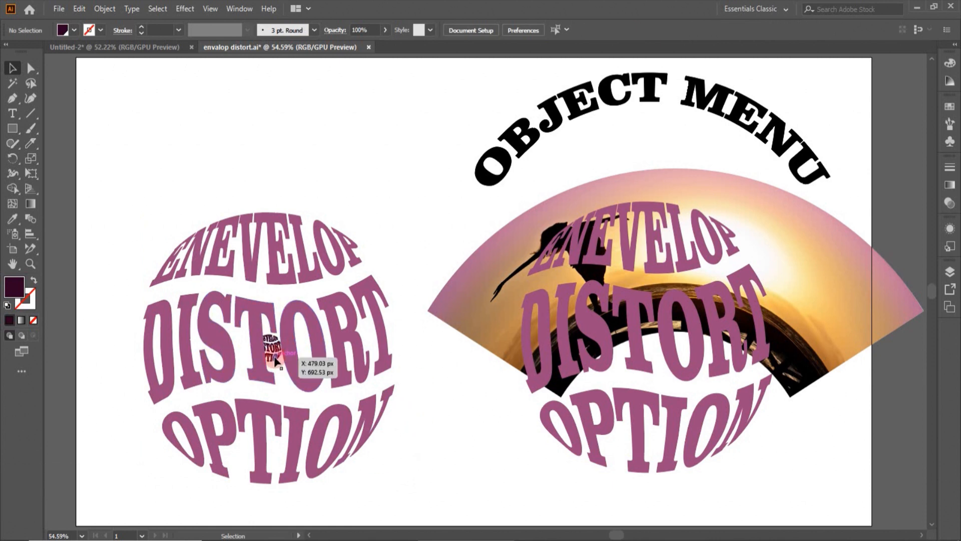
# - Select the full-size words together with the small dark copy and make a blend between them
pyautogui.moveTo(115, 211); pyautogui.dragTo(278, 408)
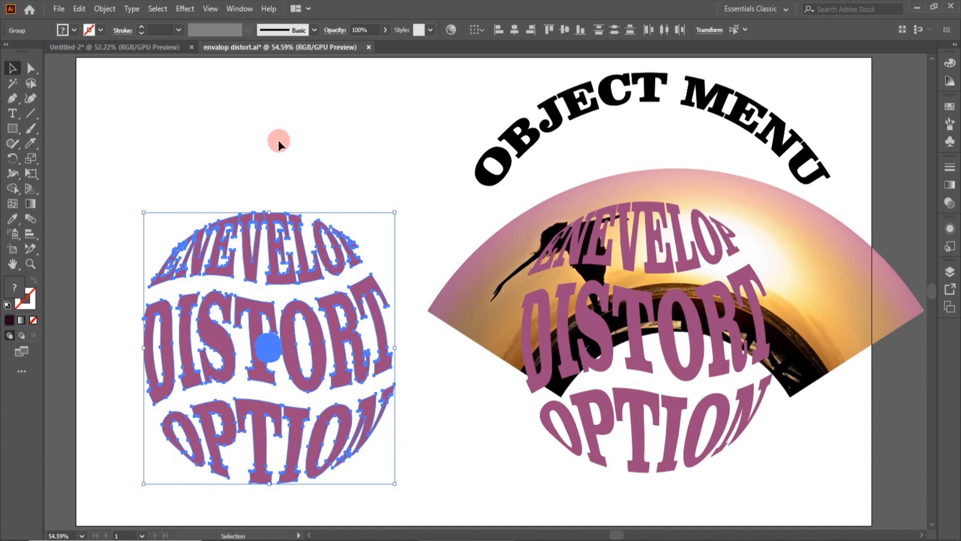
pyautogui.click(98, 11)
pyautogui.moveTo(143, 353)
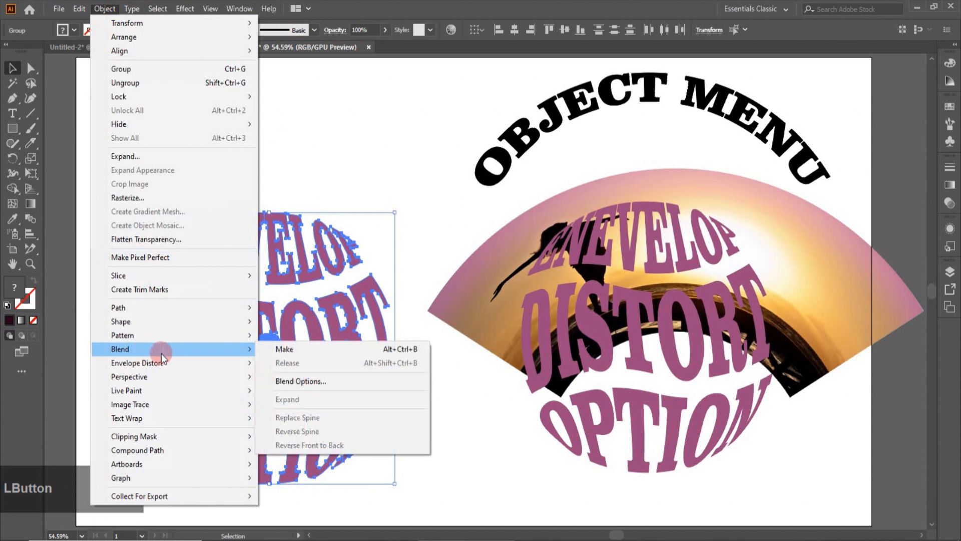
pyautogui.click(296, 350)
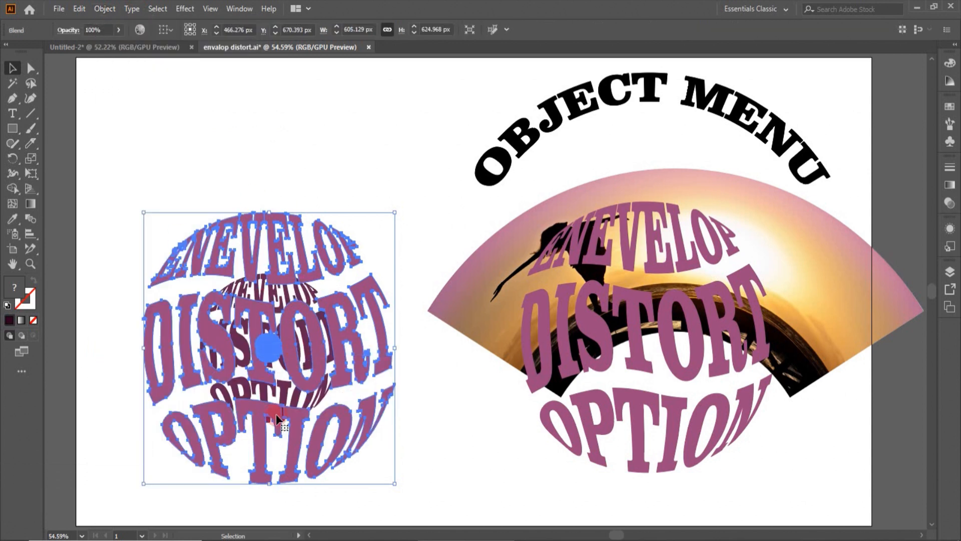
# - Set the word blend's spacing to Specified Steps with 80 steps, with the preview on
pyautogui.click(172, 273)
pyautogui.click(105, 8)
pyautogui.moveTo(162, 347)
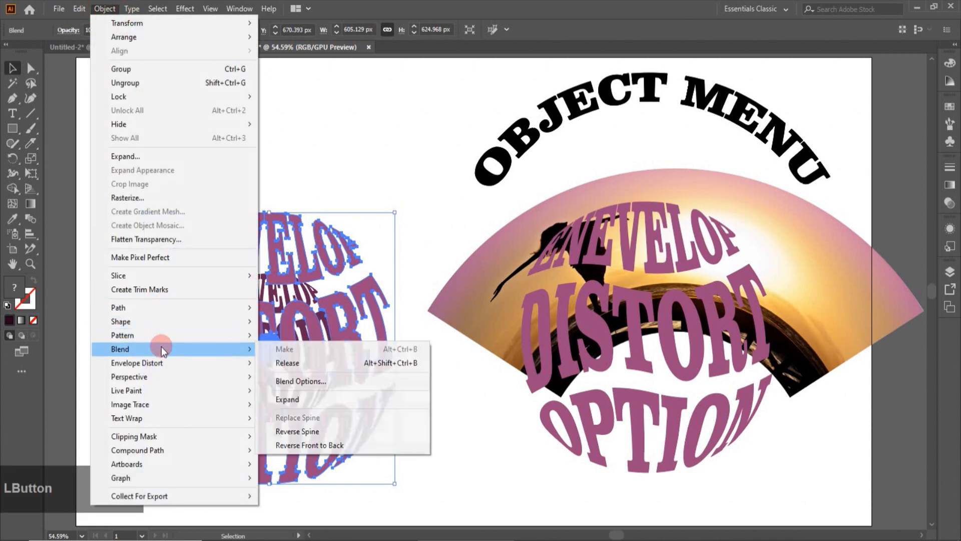
pyautogui.click(285, 383)
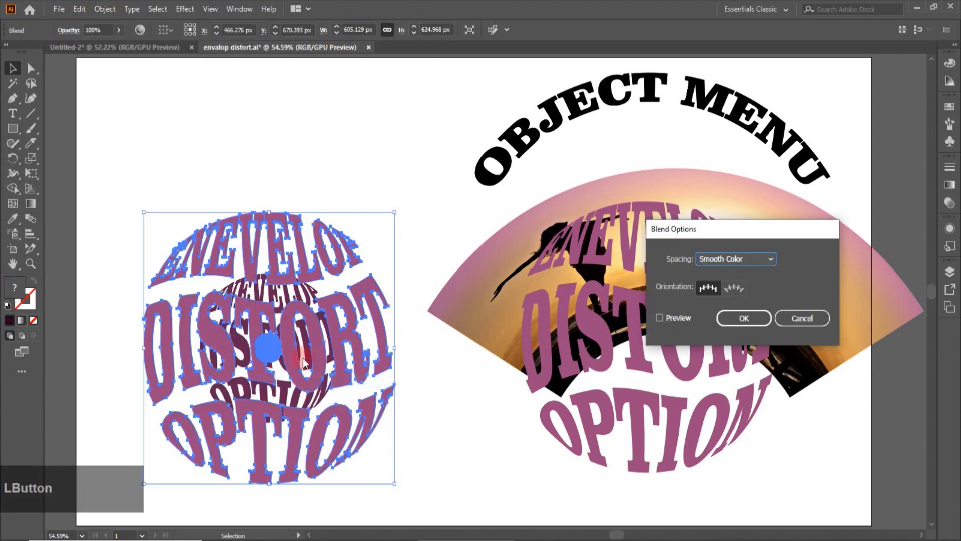
pyautogui.click(769, 260)
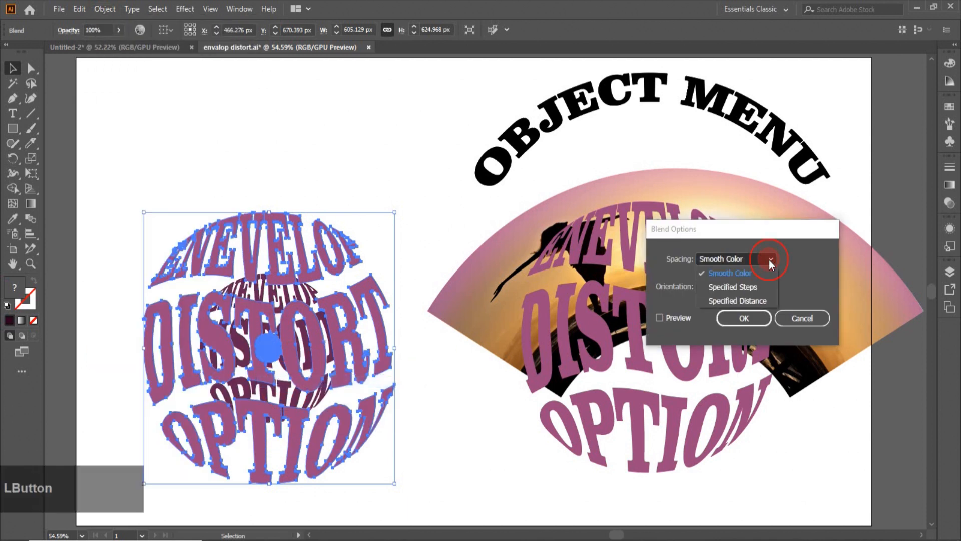
pyautogui.click(750, 286)
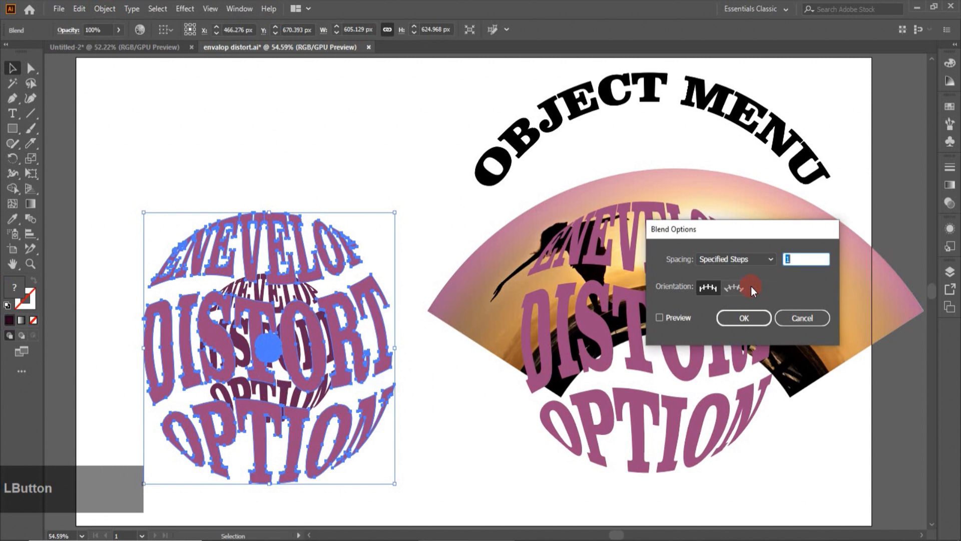
pyautogui.click(800, 258)
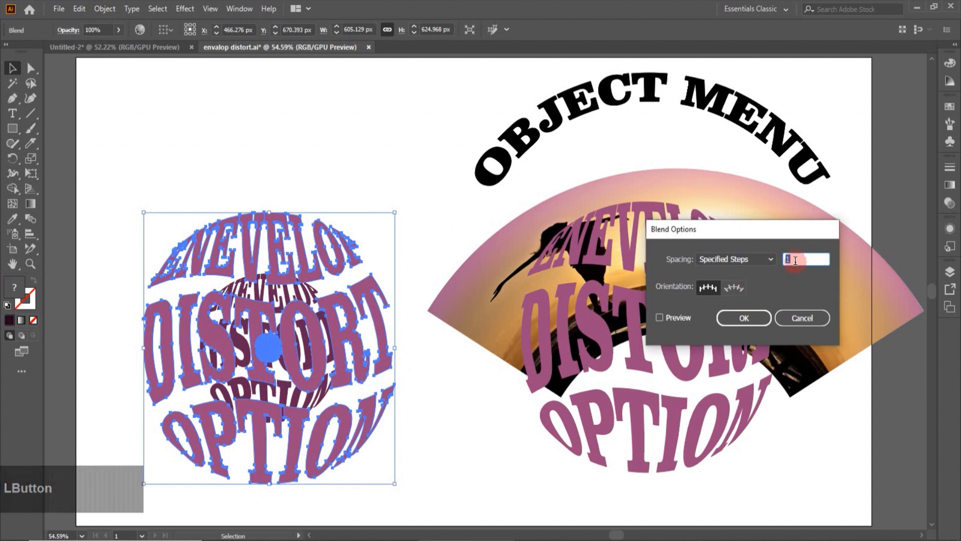
pyautogui.write('80')
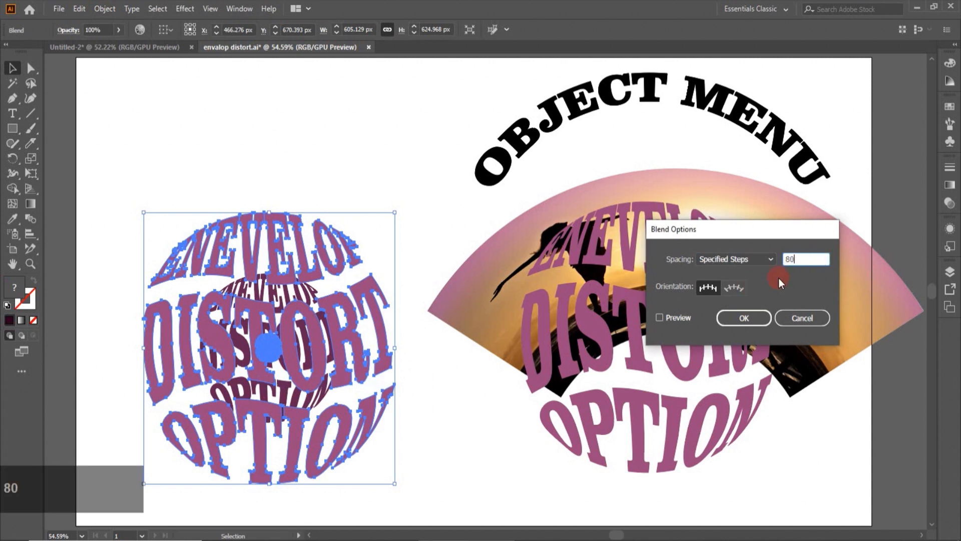
pyautogui.click(660, 320)
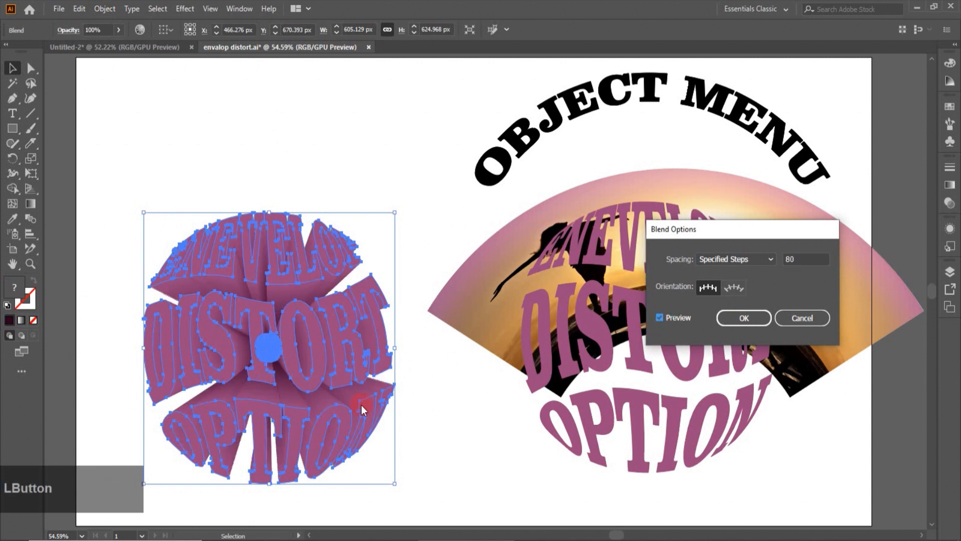
pyautogui.click(739, 320)
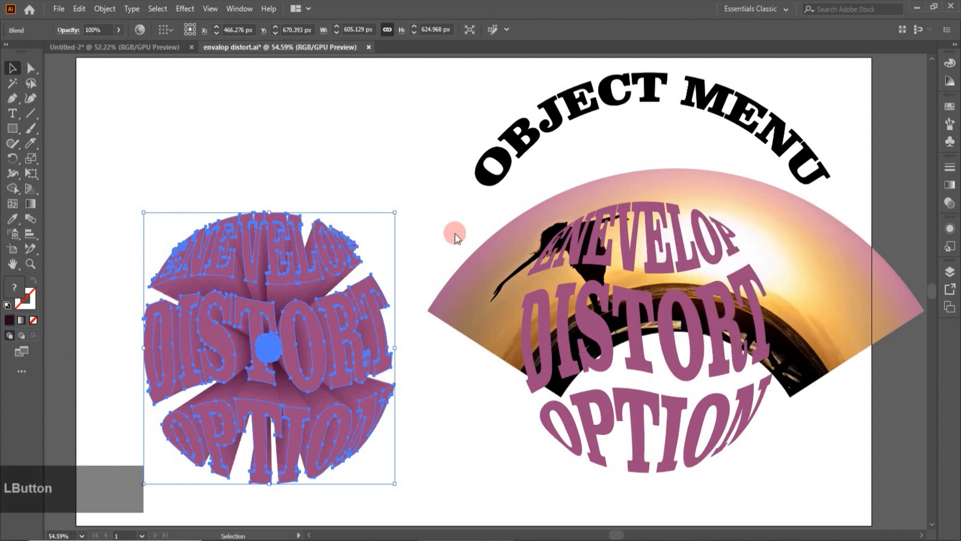
pyautogui.click(365, 145)
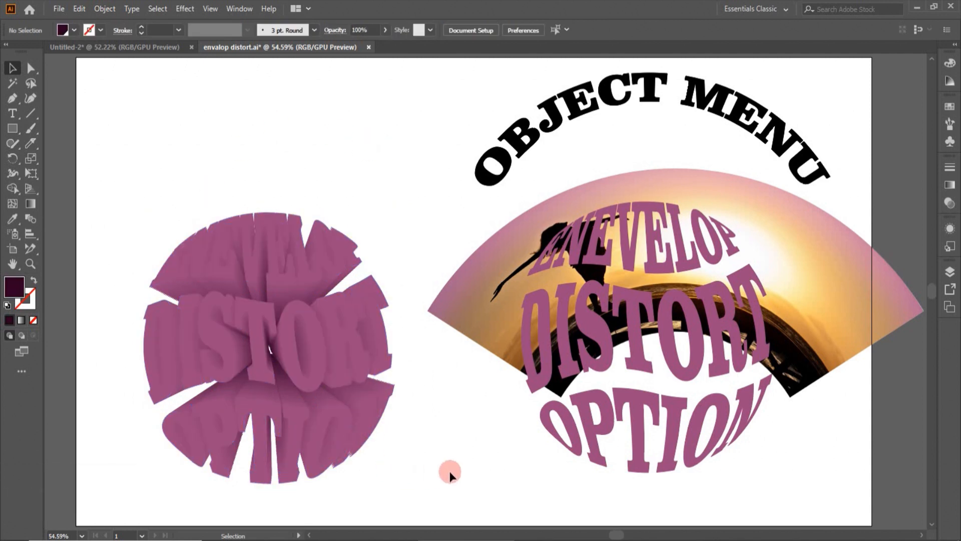
# - Move the spare word group off the photo's right part and give it a light pink 4 pt stroke
pyautogui.moveTo(590, 431); pyautogui.dragTo(491, 445)
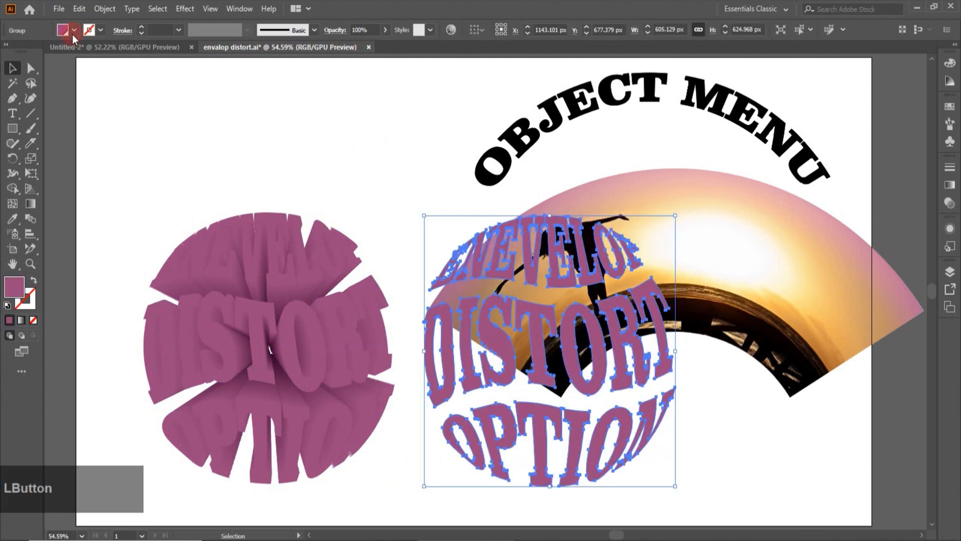
pyautogui.click(100, 30)
pyautogui.click(33, 78)
pyautogui.click(178, 31)
pyautogui.click(194, 118)
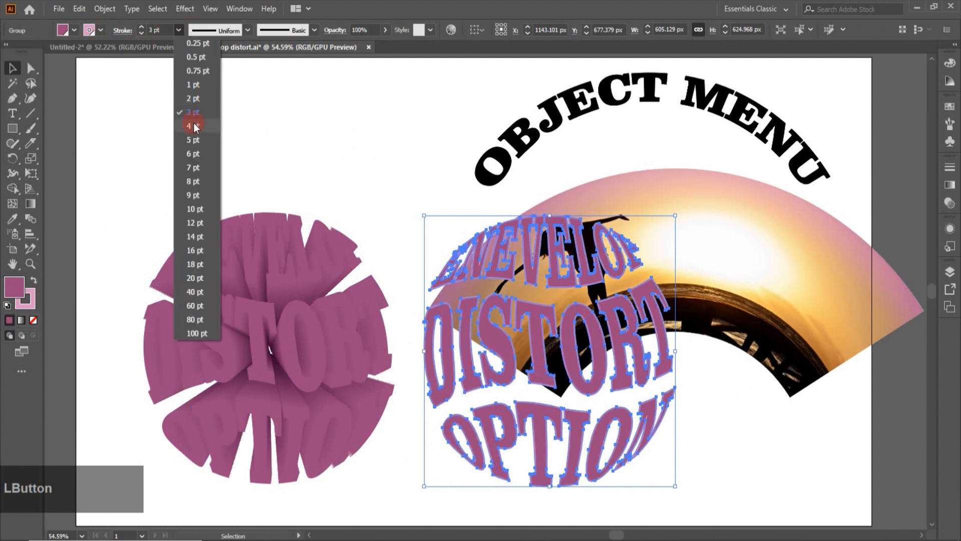
pyautogui.click(193, 125)
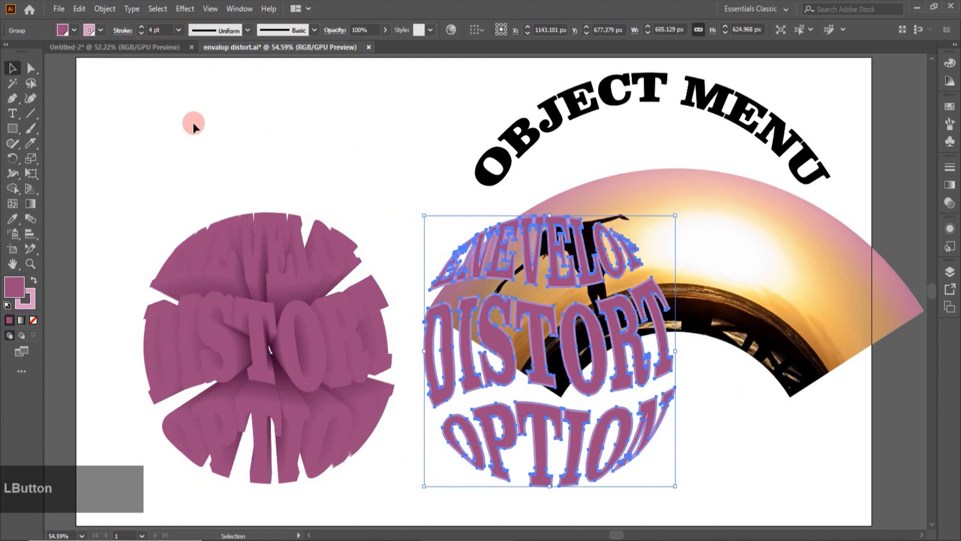
pyautogui.click(335, 117)
# - Place the pink-outlined words over the blended words and align both by their horizontal and vertical centres
pyautogui.moveTo(546, 468); pyautogui.dragTo(269, 470)
pyautogui.moveTo(62, 212); pyautogui.dragTo(244, 431)
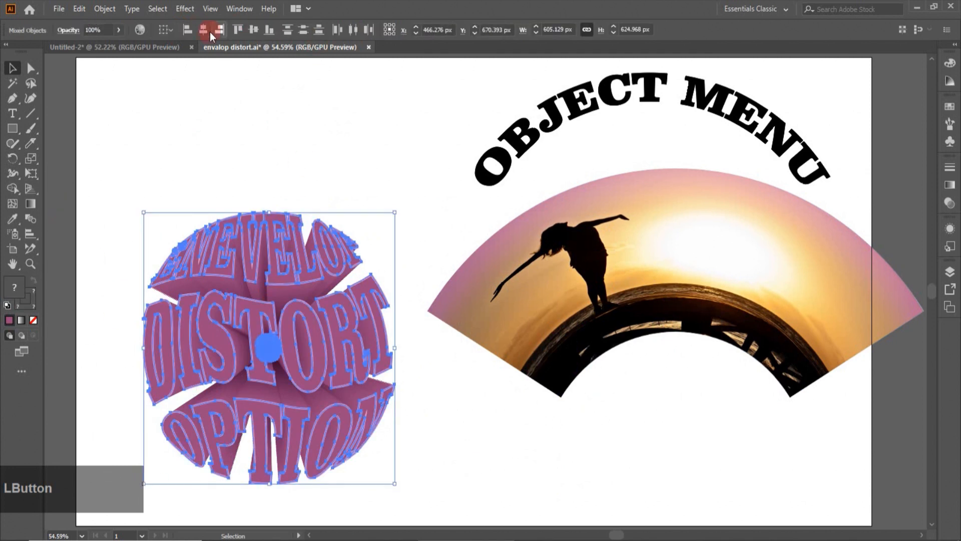
pyautogui.click(255, 31)
pyautogui.click(369, 112)
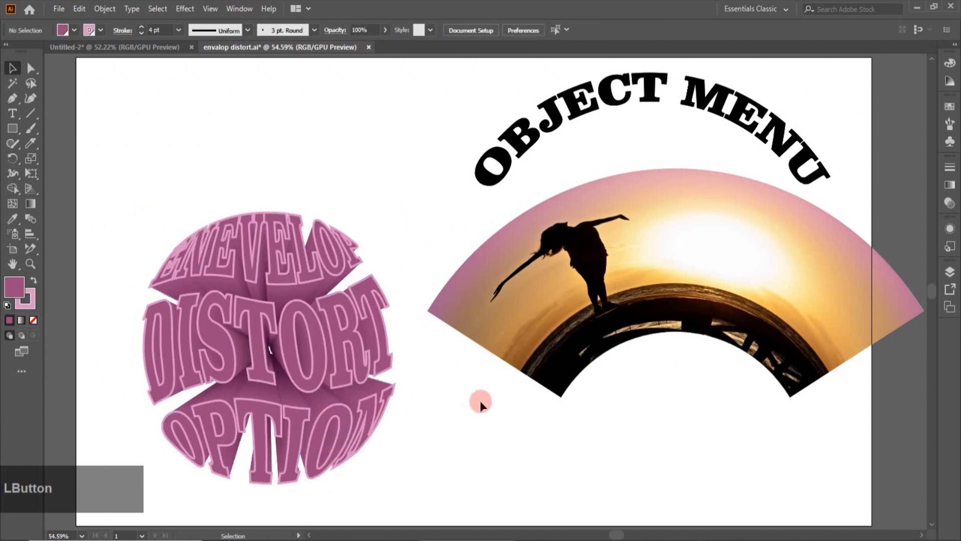